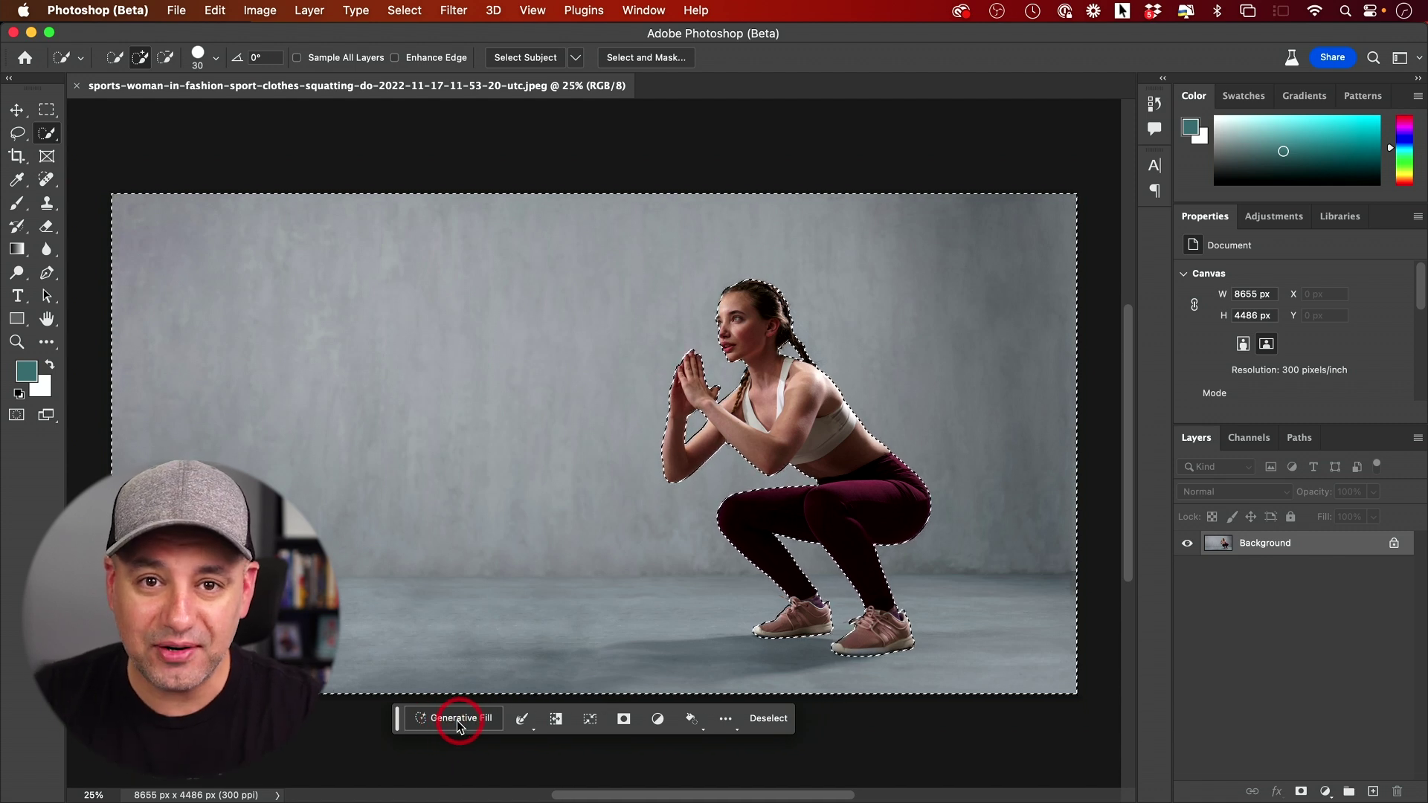
- Run Generative Fill on the selected background with the prompt 'gym'
{"action": "left_click", "coordinate": [458, 723]}
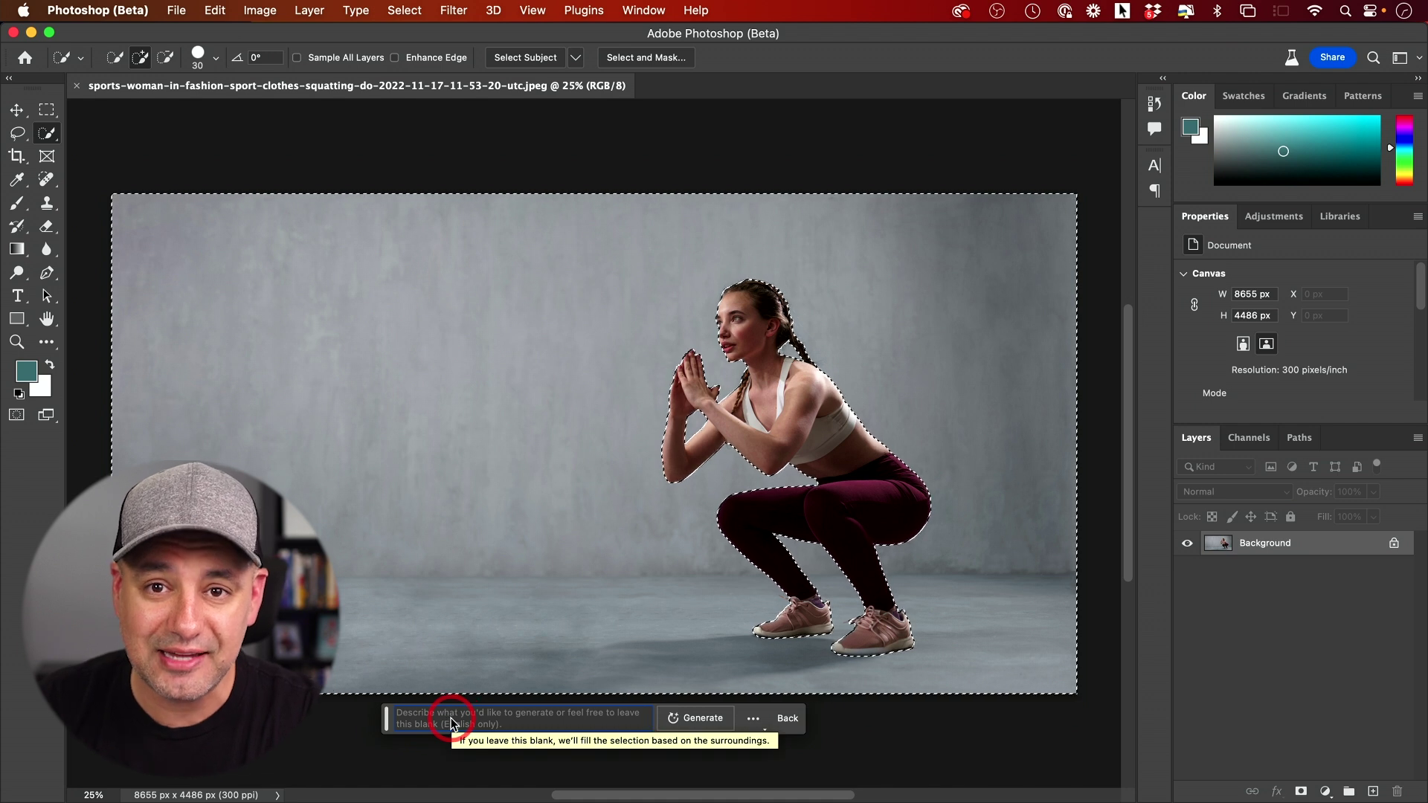
{"action": "type", "text": "gym"}
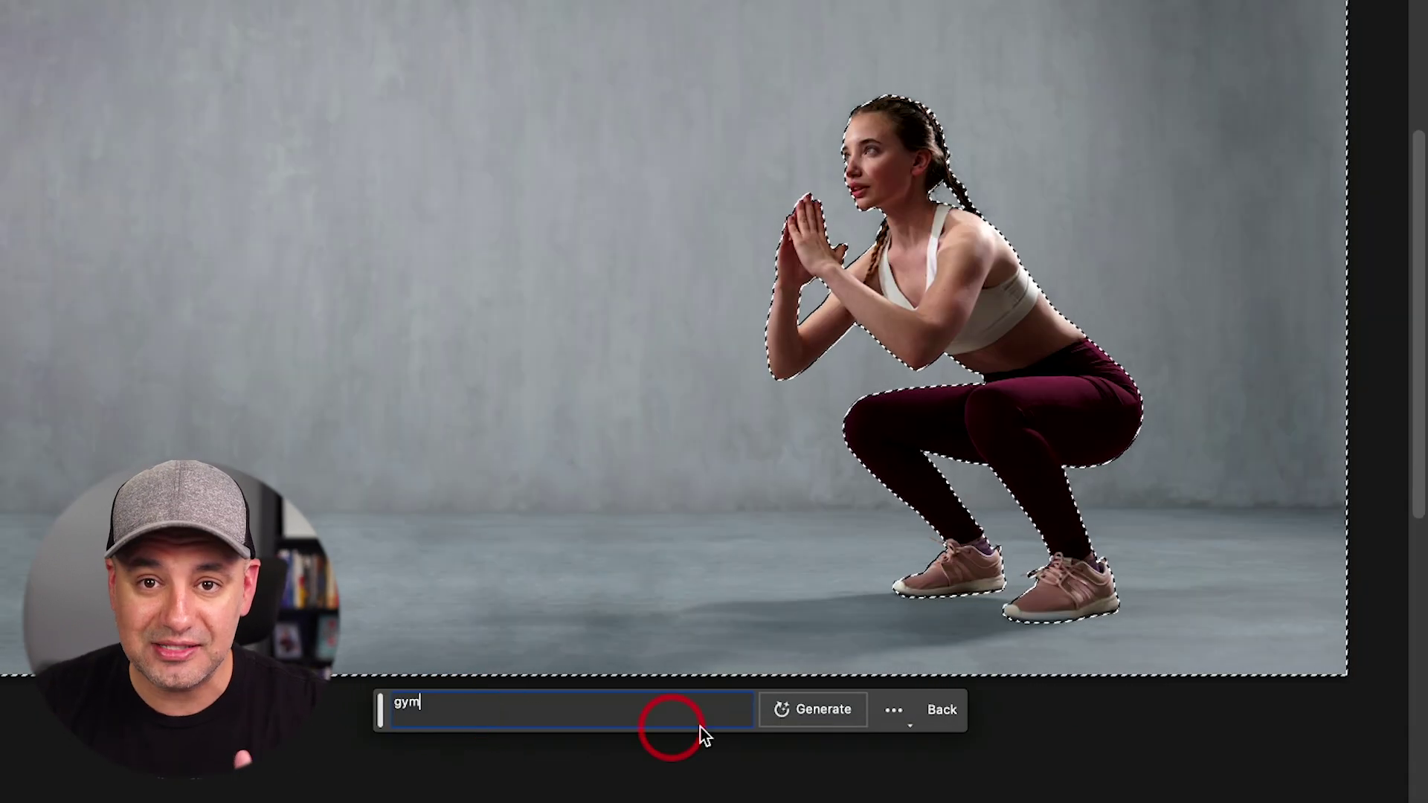
{"action": "left_click", "coordinate": [833, 709]}
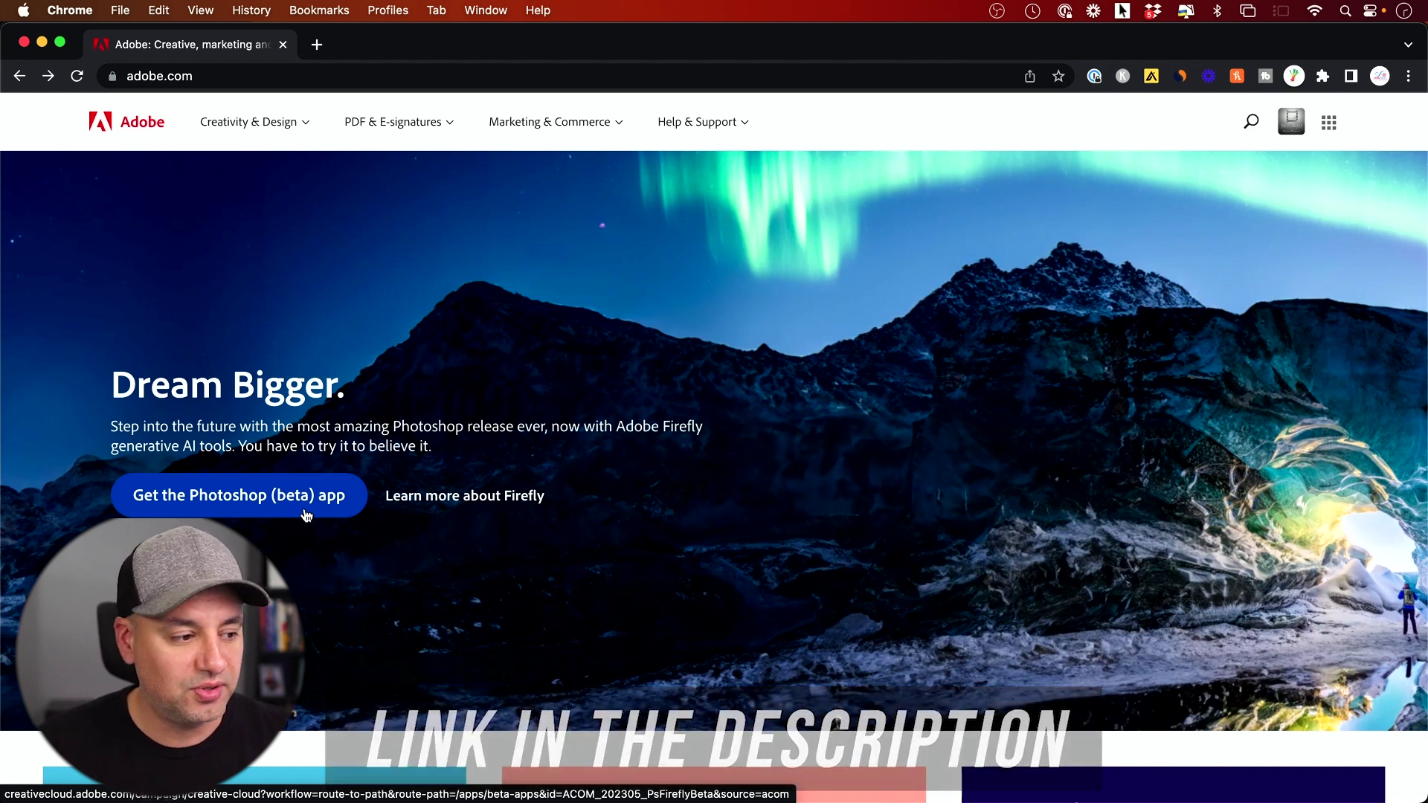
- Use adobe.com's 'Get the Photoshop (beta) app' button to launch Creative Cloud
{"action": "left_click", "coordinate": [277, 500]}
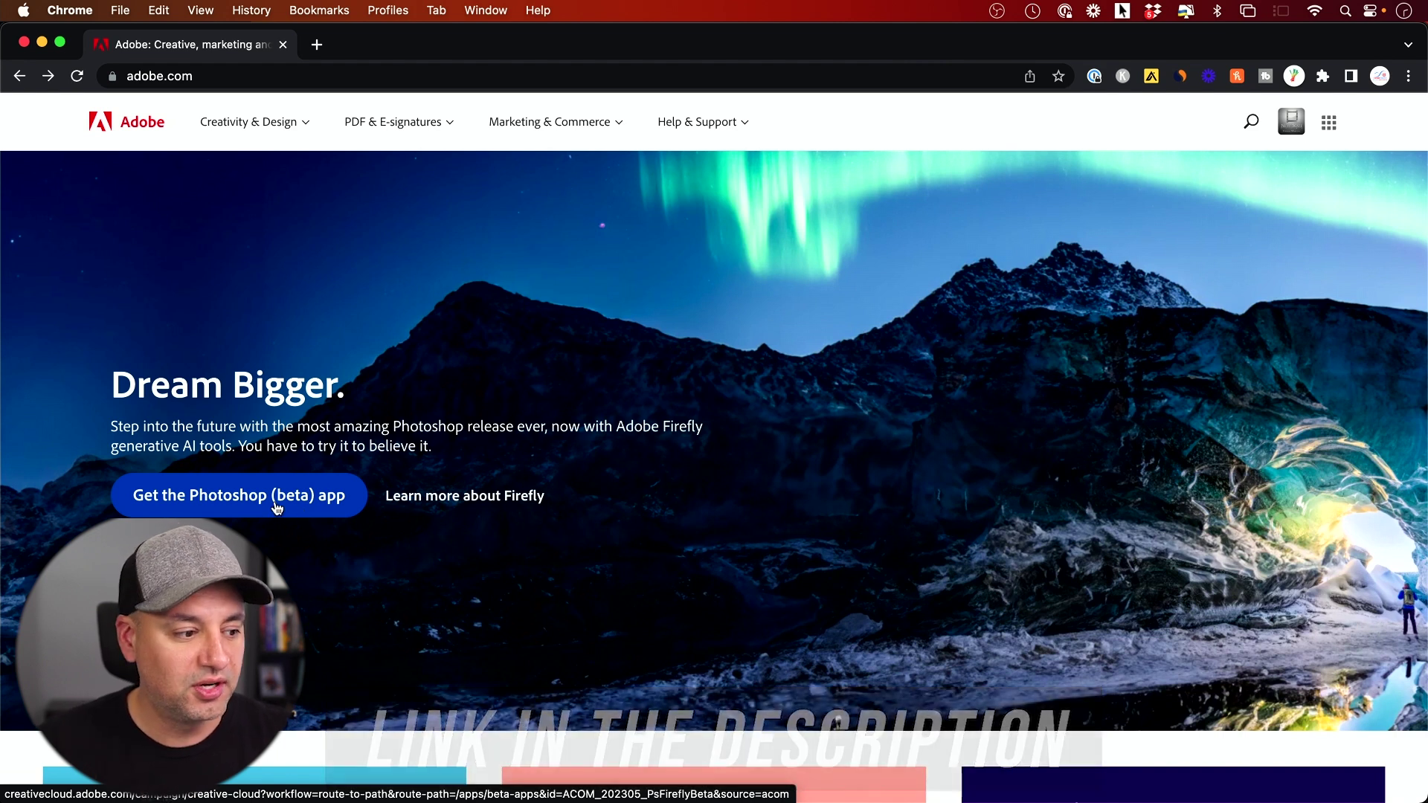
{"action": "left_click", "coordinate": [620, 169]}
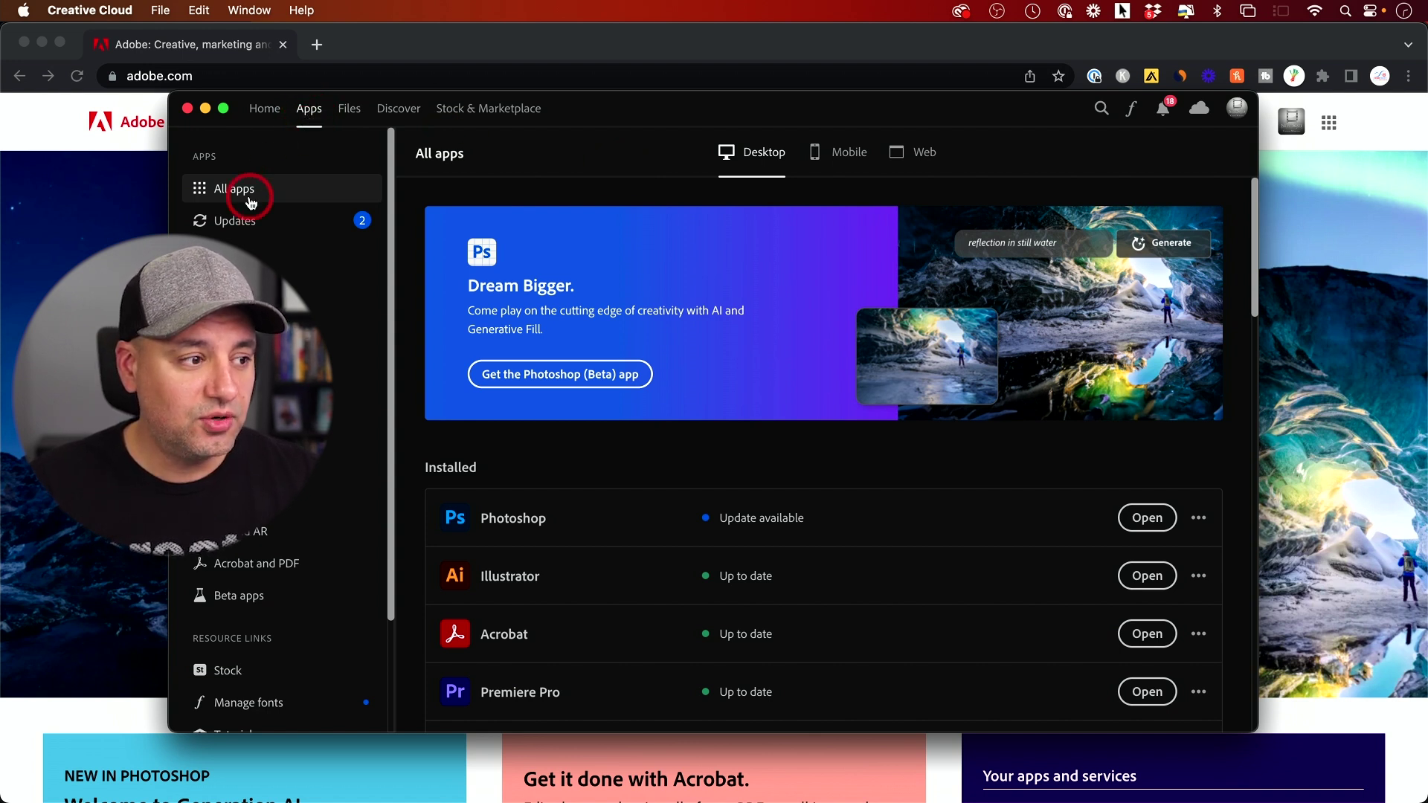
- Open Photoshop (Beta) from Creative Cloud's Beta apps list
{"action": "left_click", "coordinate": [234, 604]}
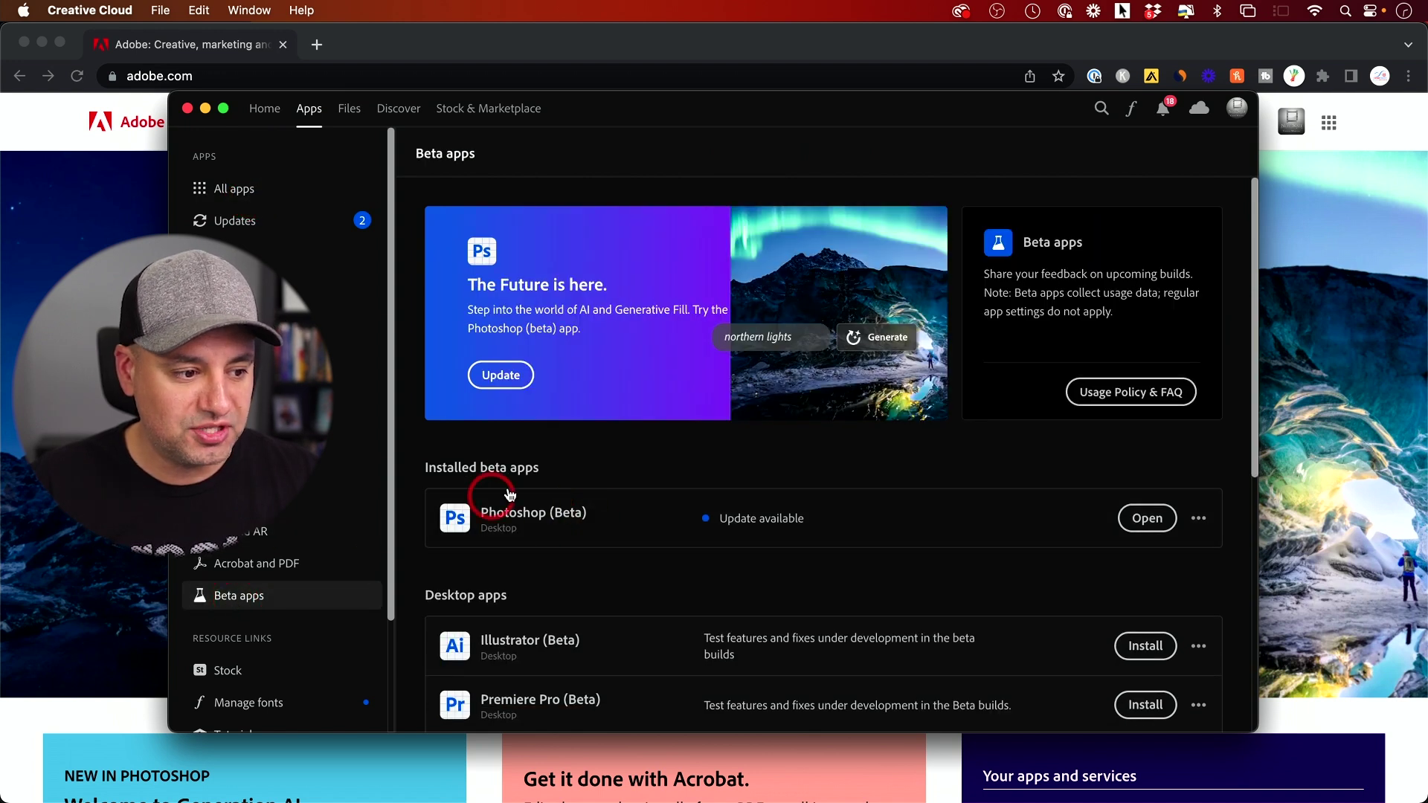
{"action": "mouse_move", "coordinate": [554, 522]}
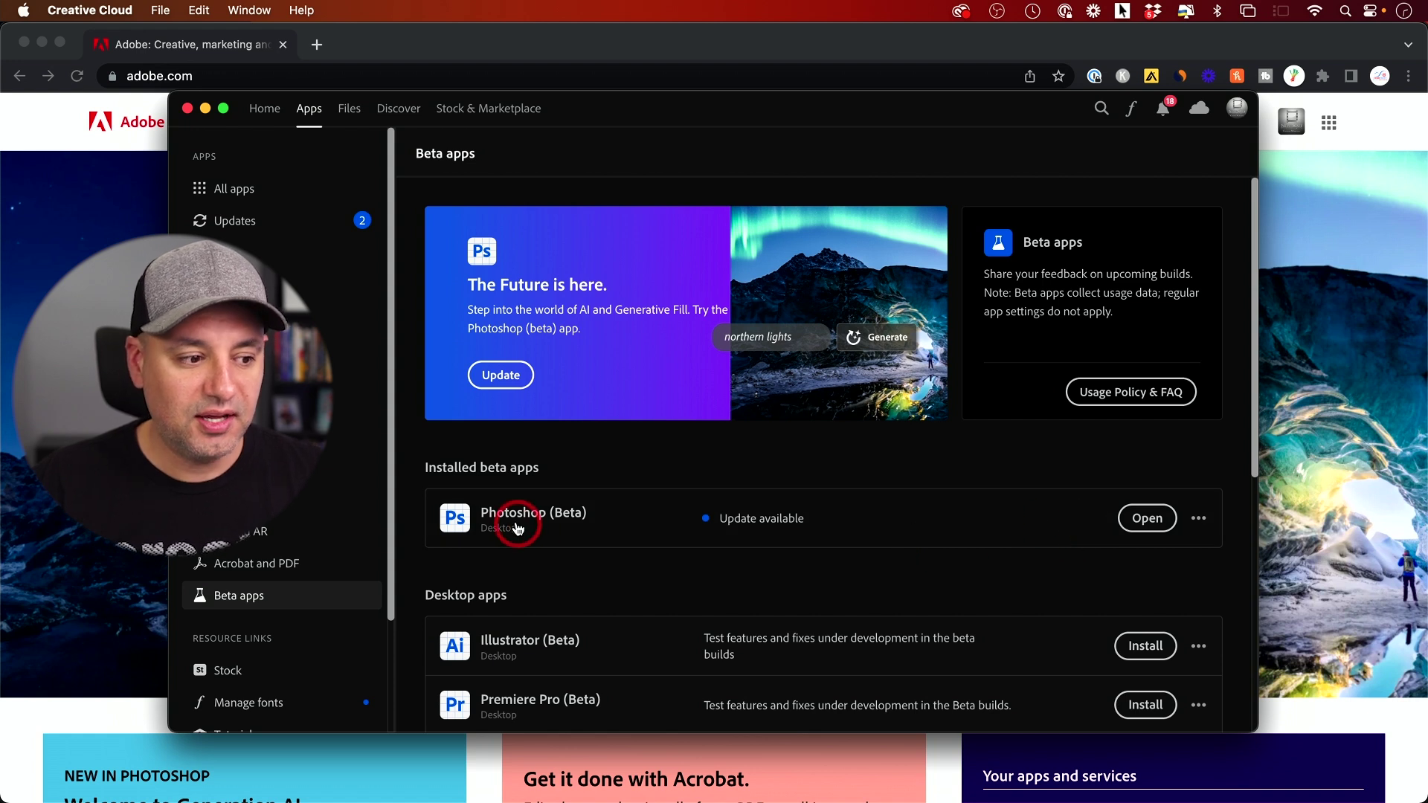
{"action": "left_click", "coordinate": [1138, 525]}
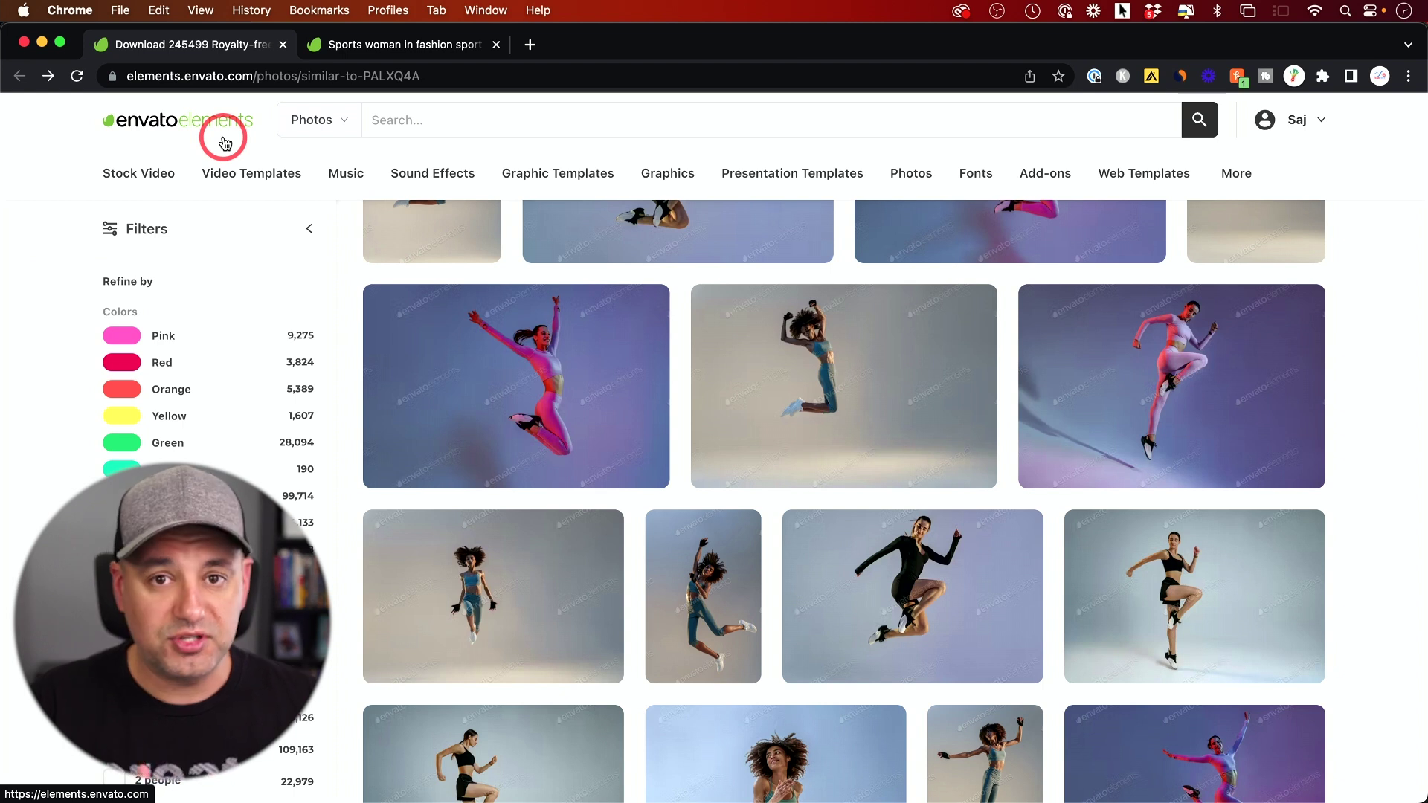
- Find the sports woman squatting over gray background in the similar photos and download it
{"action": "mouse_move", "coordinate": [132, 179]}
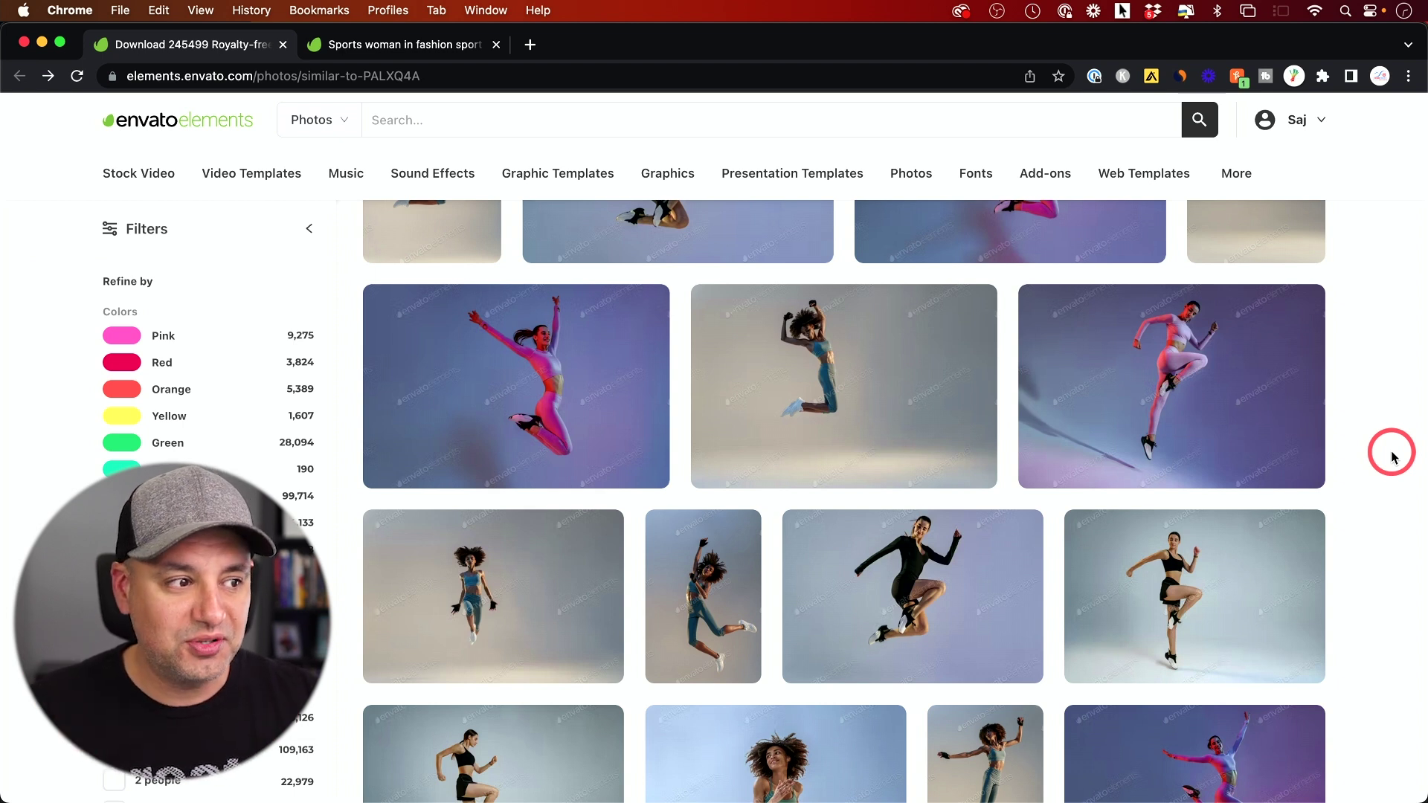
{"action": "scroll", "coordinate": [1392, 457], "scroll_direction": "down", "scroll_amount": 3}
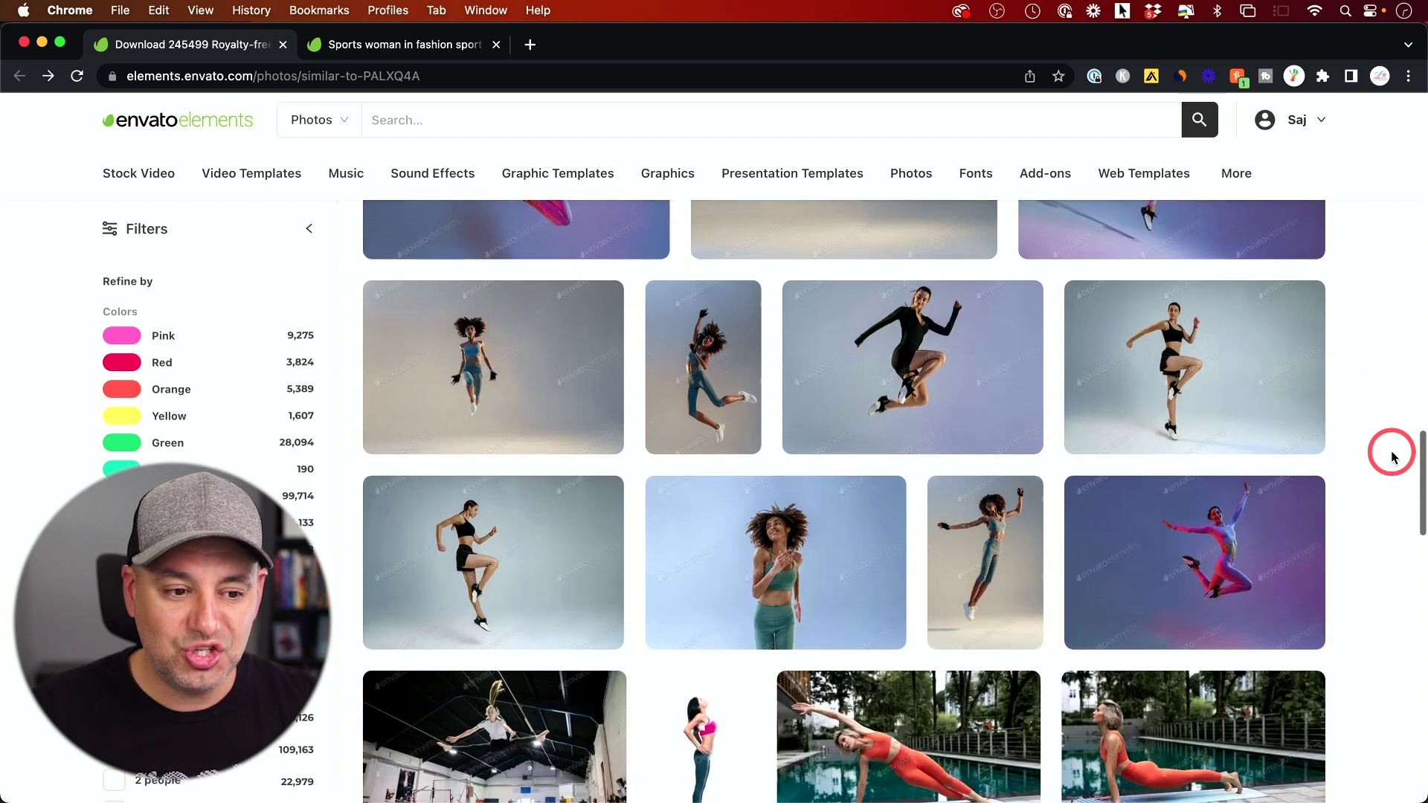
{"action": "scroll", "coordinate": [1393, 457], "scroll_direction": "down", "scroll_amount": 10}
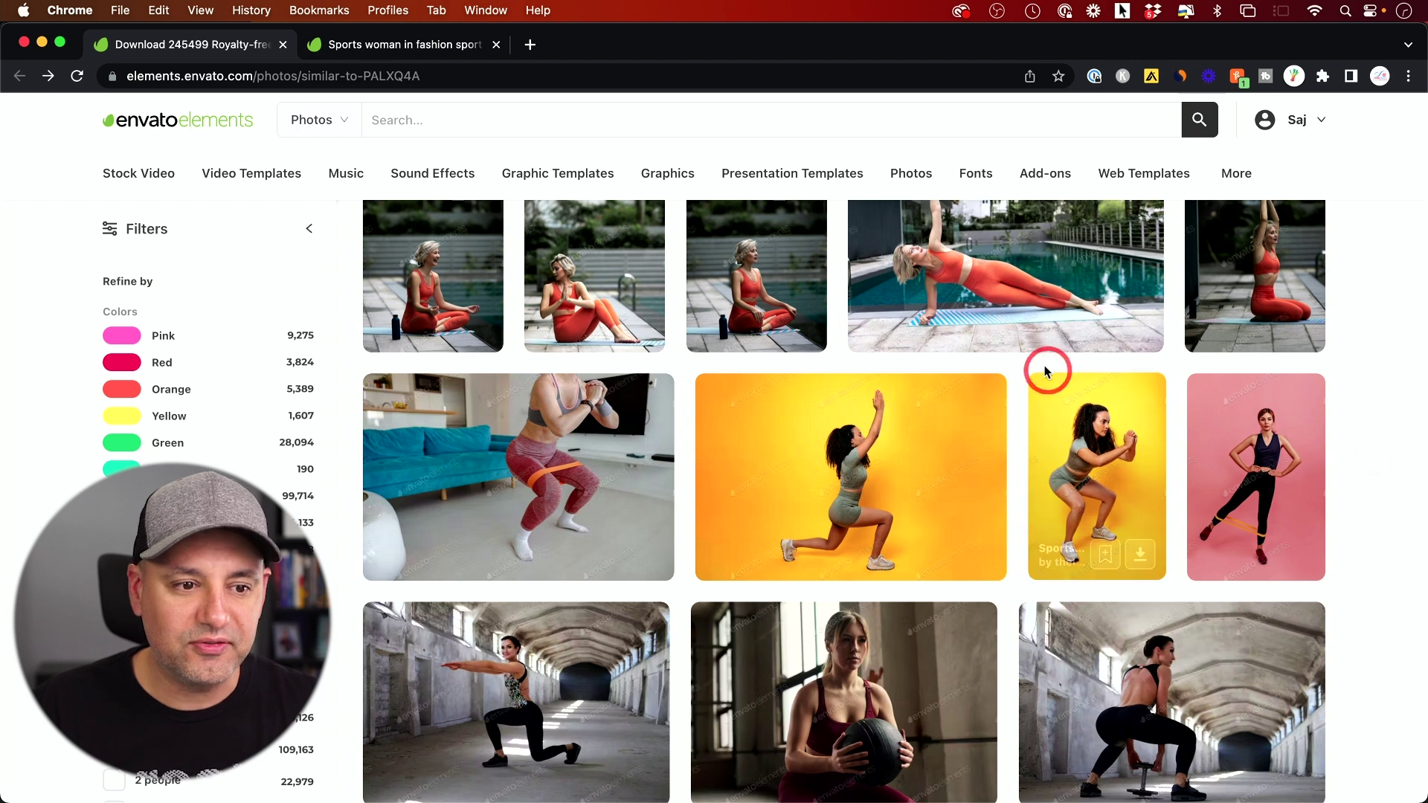
{"action": "scroll", "coordinate": [1404, 431], "scroll_direction": "up", "scroll_amount": 5}
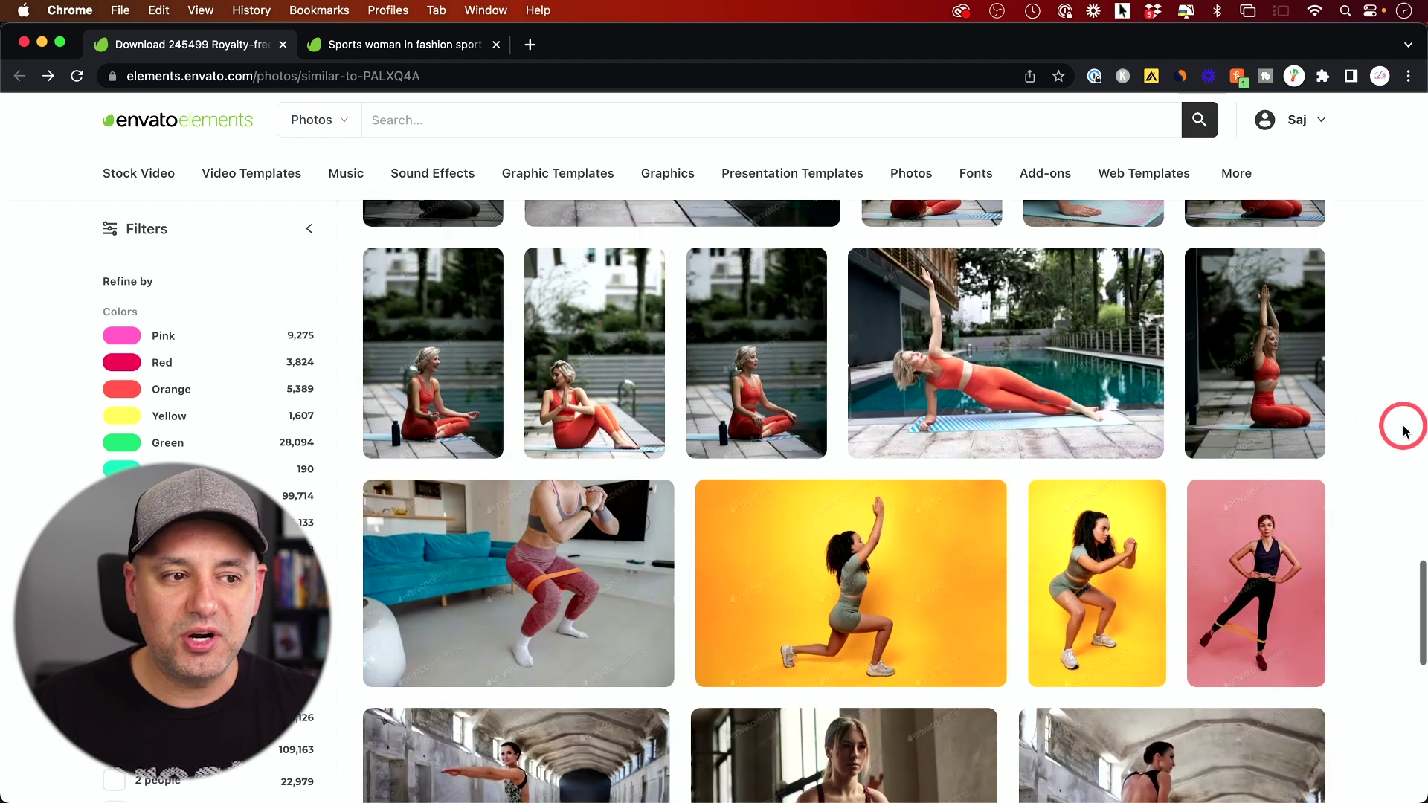
{"action": "scroll", "coordinate": [1404, 431], "scroll_direction": "up", "scroll_amount": 1}
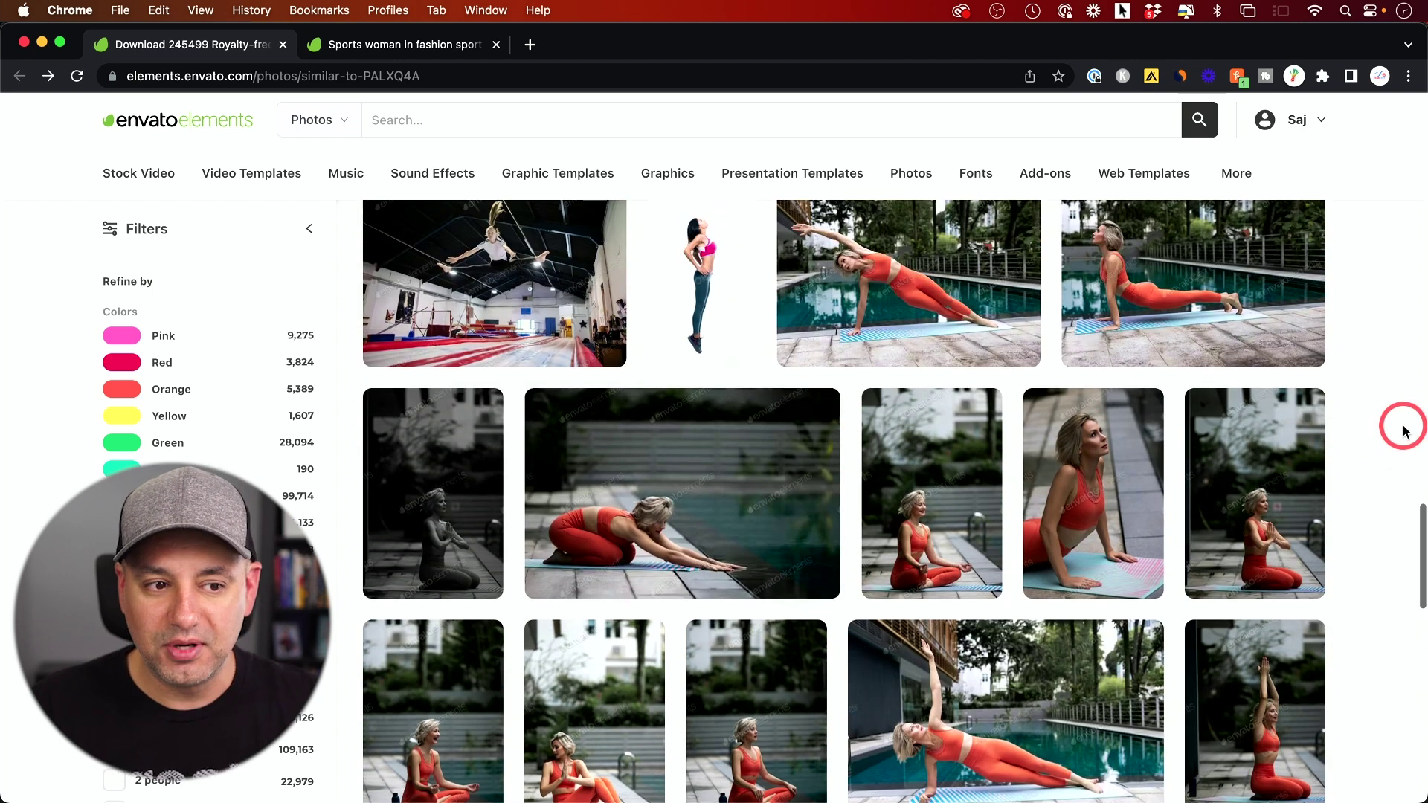
{"action": "scroll", "coordinate": [1404, 431], "scroll_direction": "up", "scroll_amount": 5}
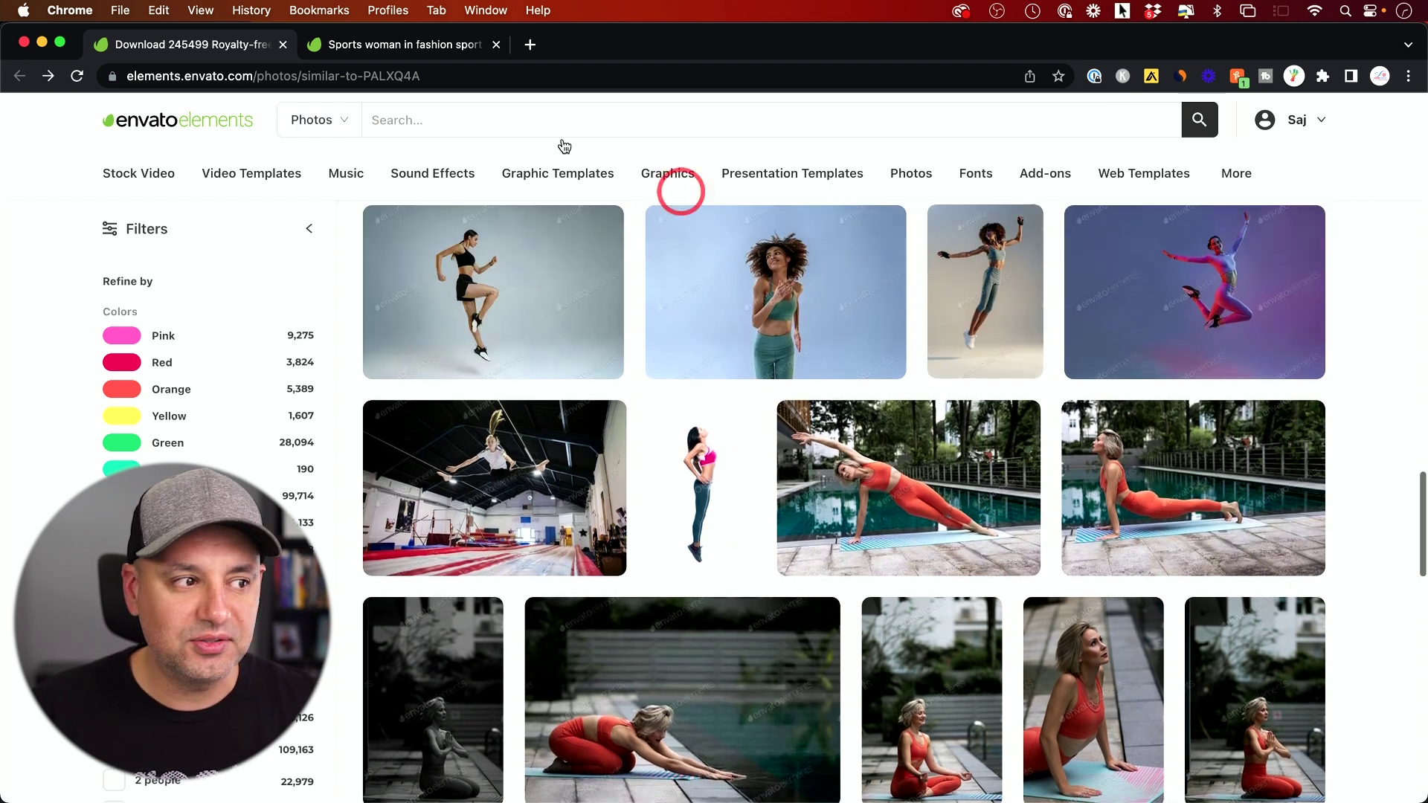
{"action": "left_click", "coordinate": [659, 435]}
{"action": "left_click", "coordinate": [885, 484]}
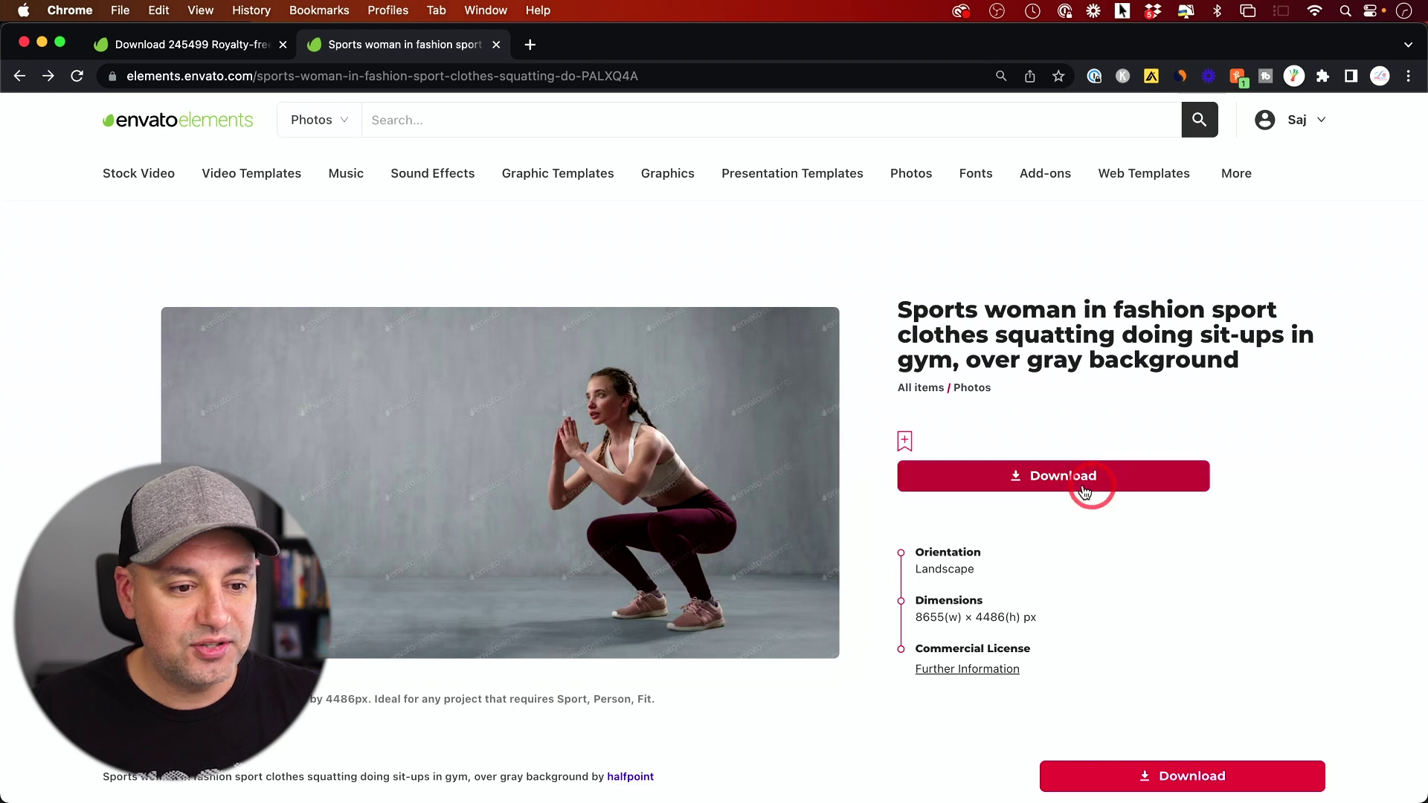
- Open the downloaded sports-woman JPEG from Downloads with Adobe Photoshop (Beta) via Open With
{"action": "left_click", "coordinate": [1058, 476]}
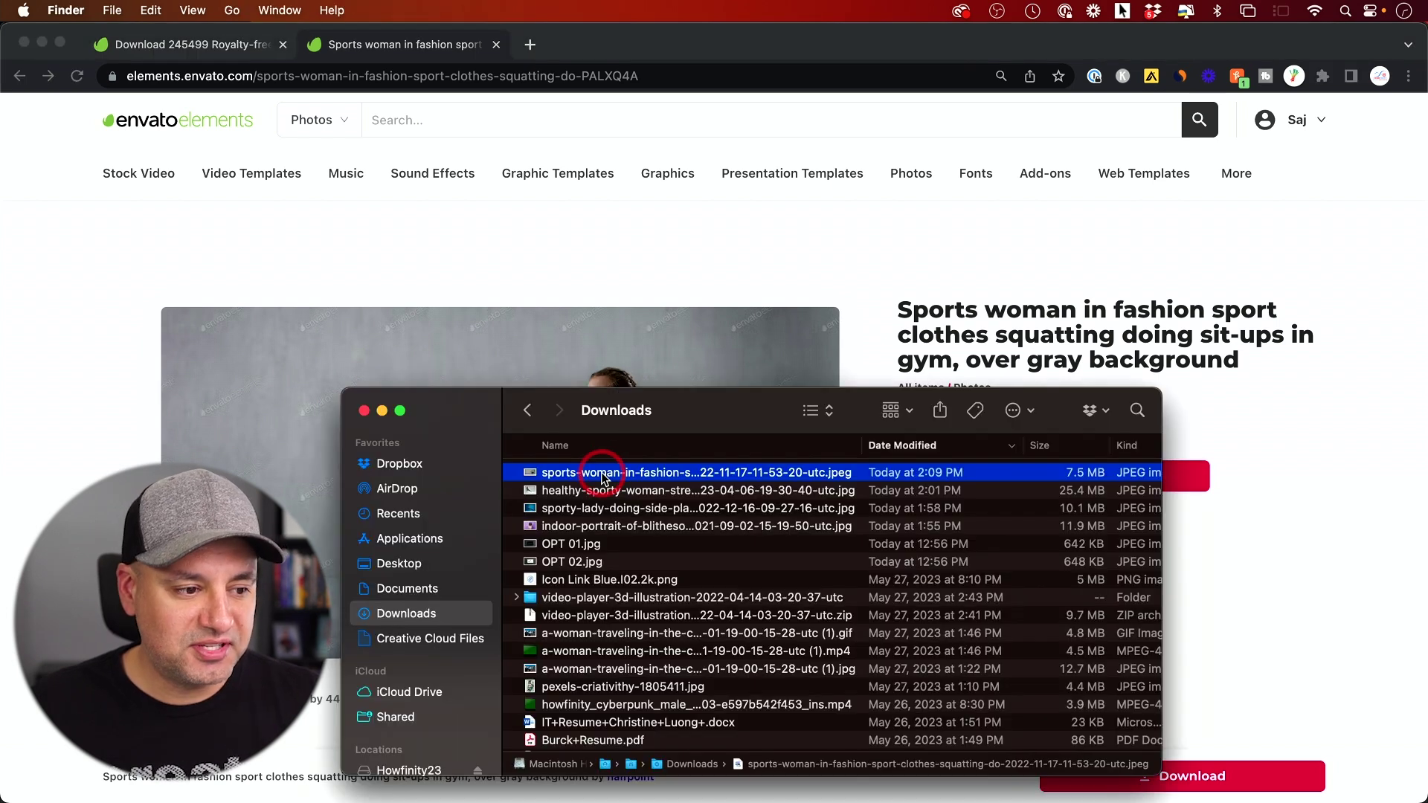
{"action": "right_click", "coordinate": [597, 479]}
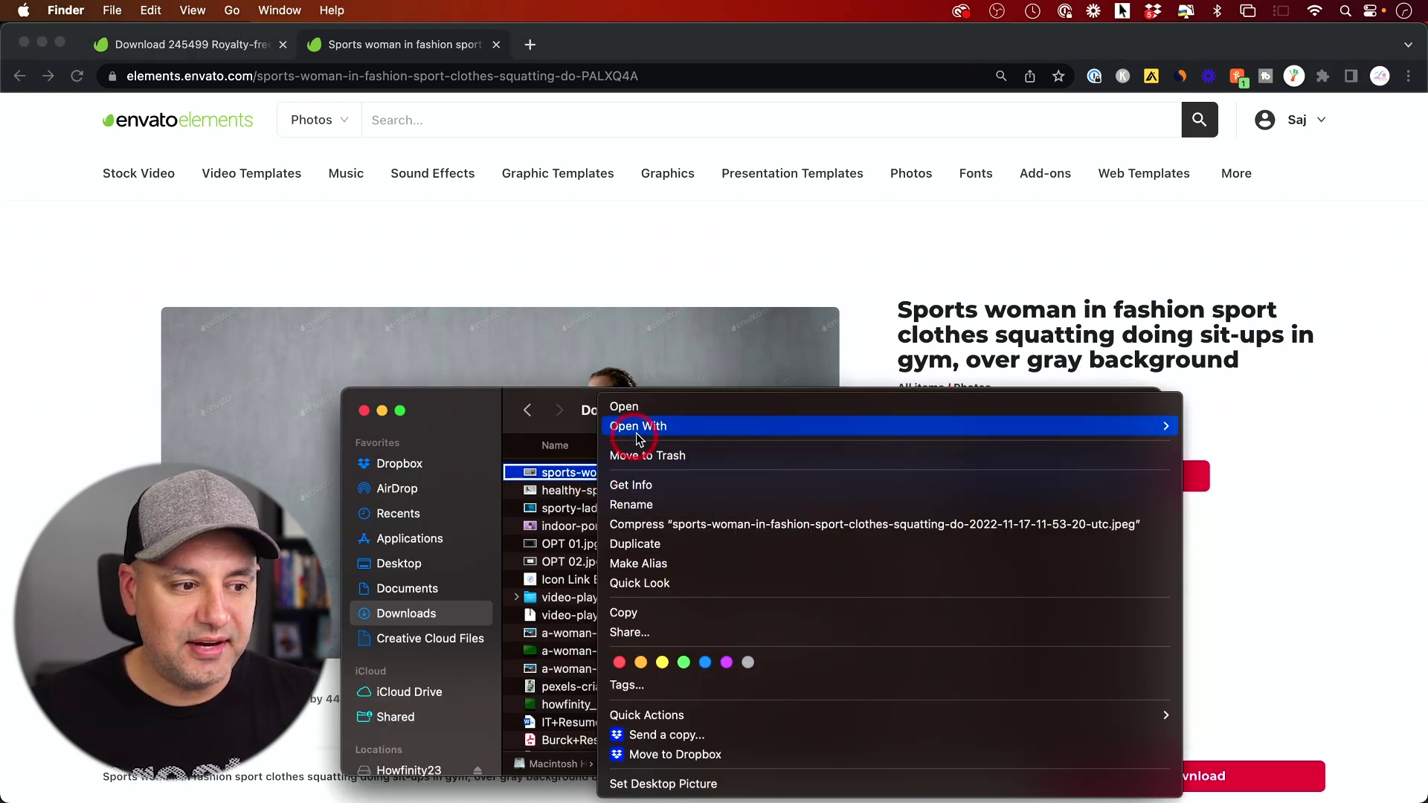
{"action": "mouse_move", "coordinate": [642, 429]}
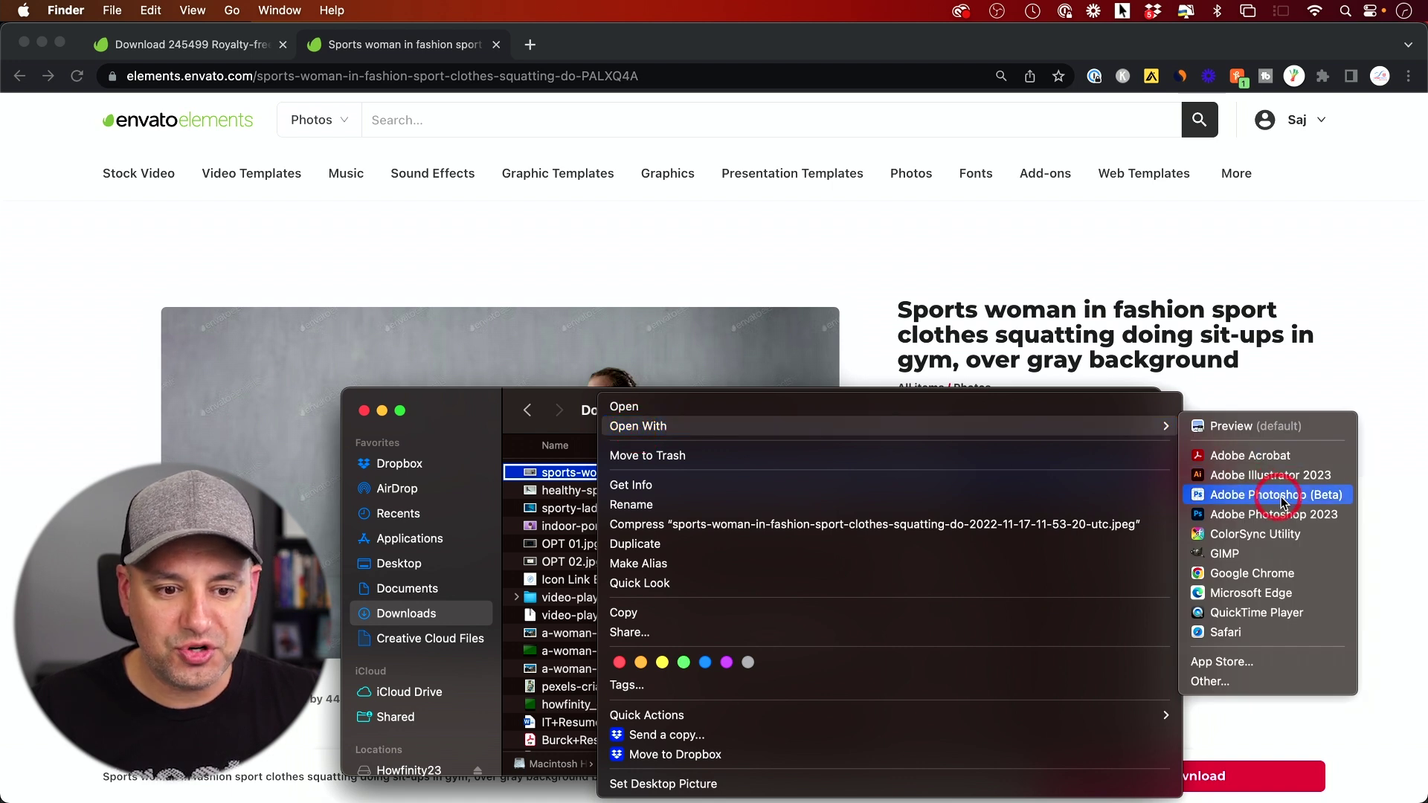
{"action": "left_click", "coordinate": [1320, 503]}
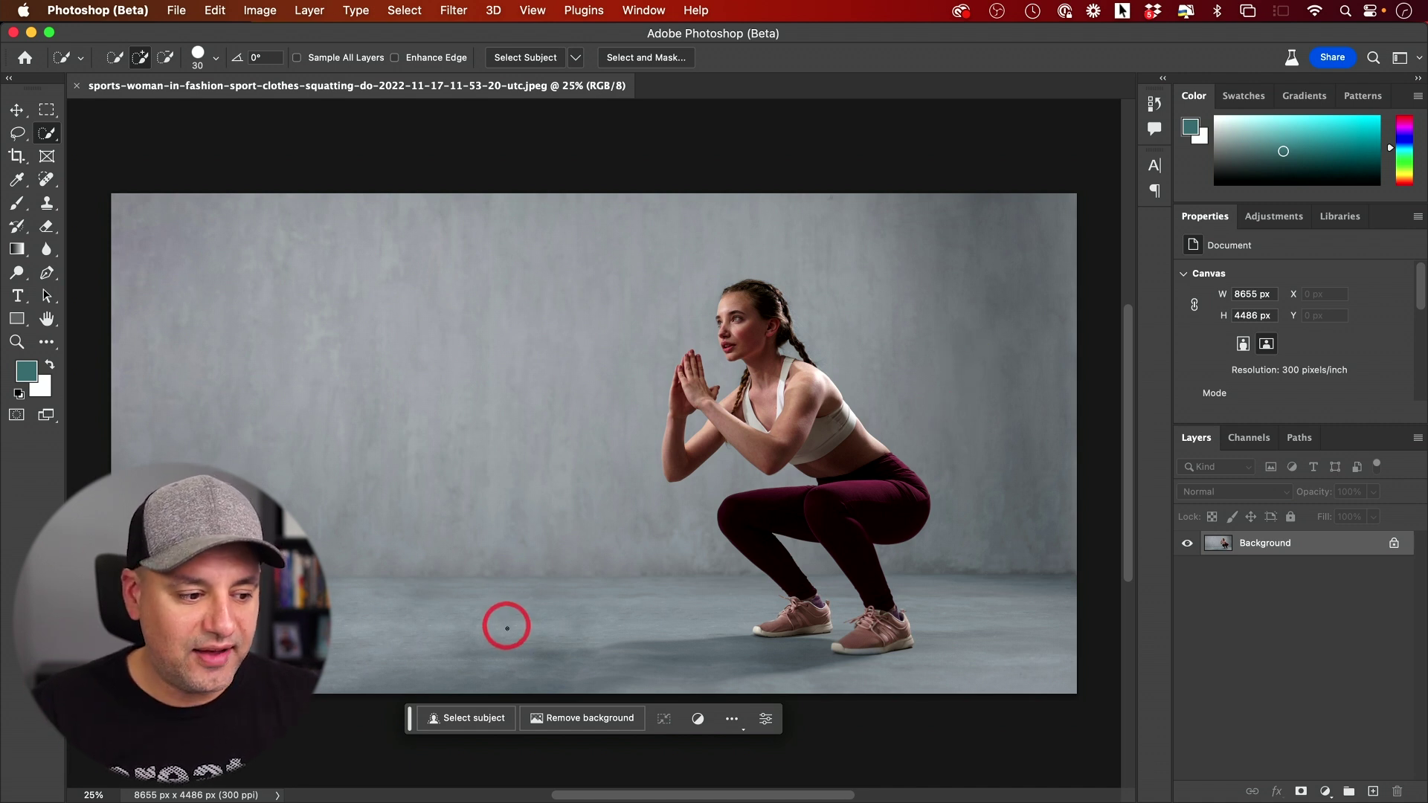
- Select the woman with Select subject, then invert so the gray background is selected
{"action": "left_click", "coordinate": [468, 718]}
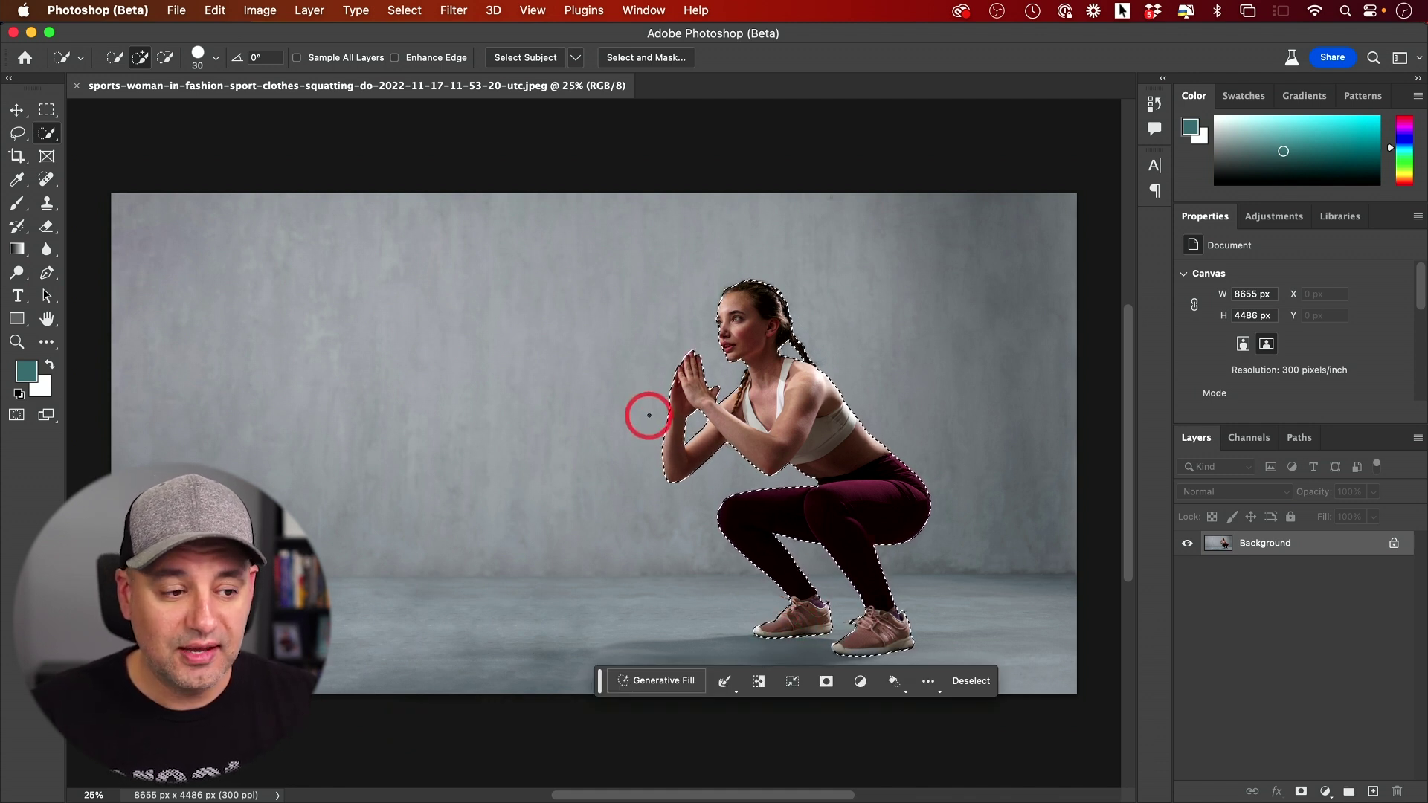
{"action": "left_click", "coordinate": [759, 681]}
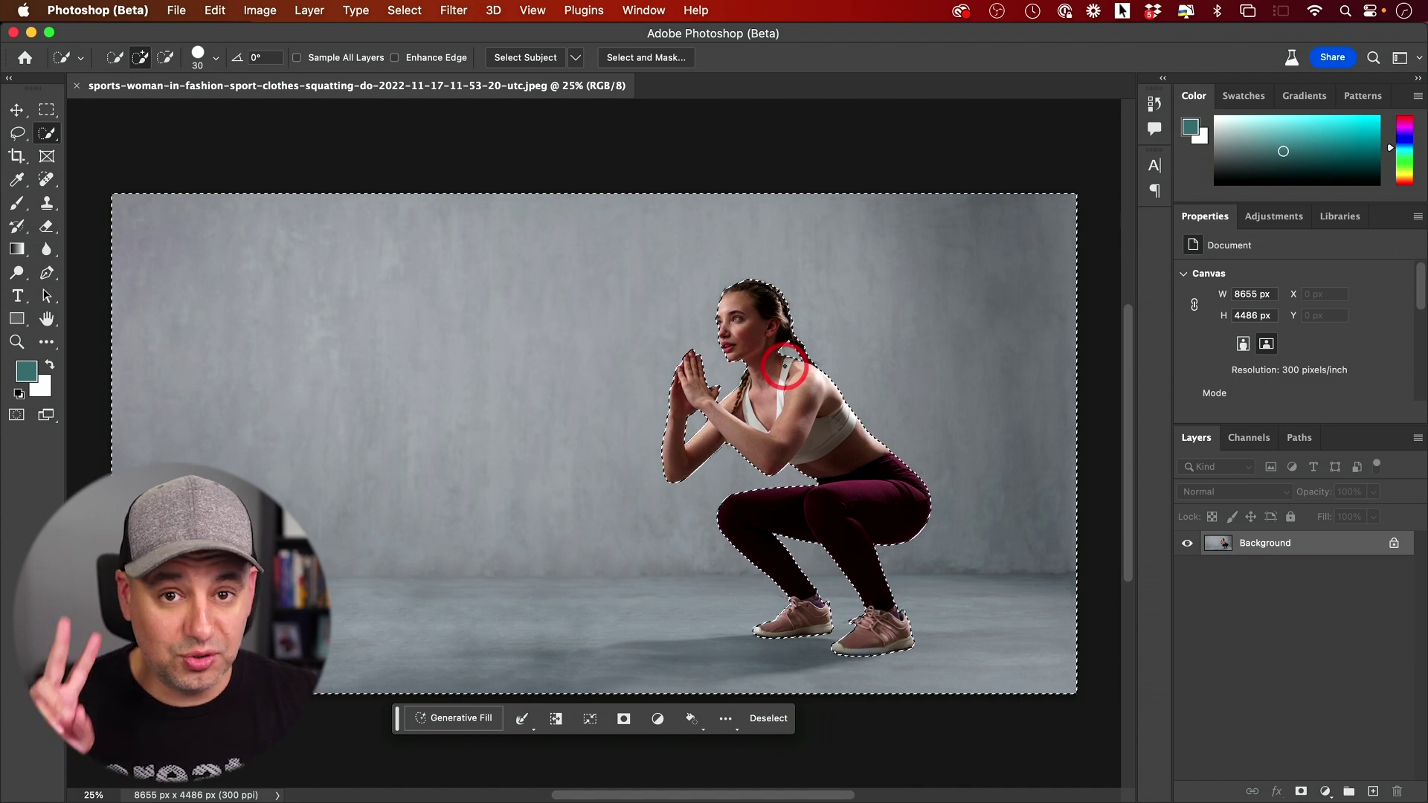
- Generative Fill the selected gray background with the prompt 'gym', creating Generative Layer 1
{"action": "left_click", "coordinate": [453, 720]}
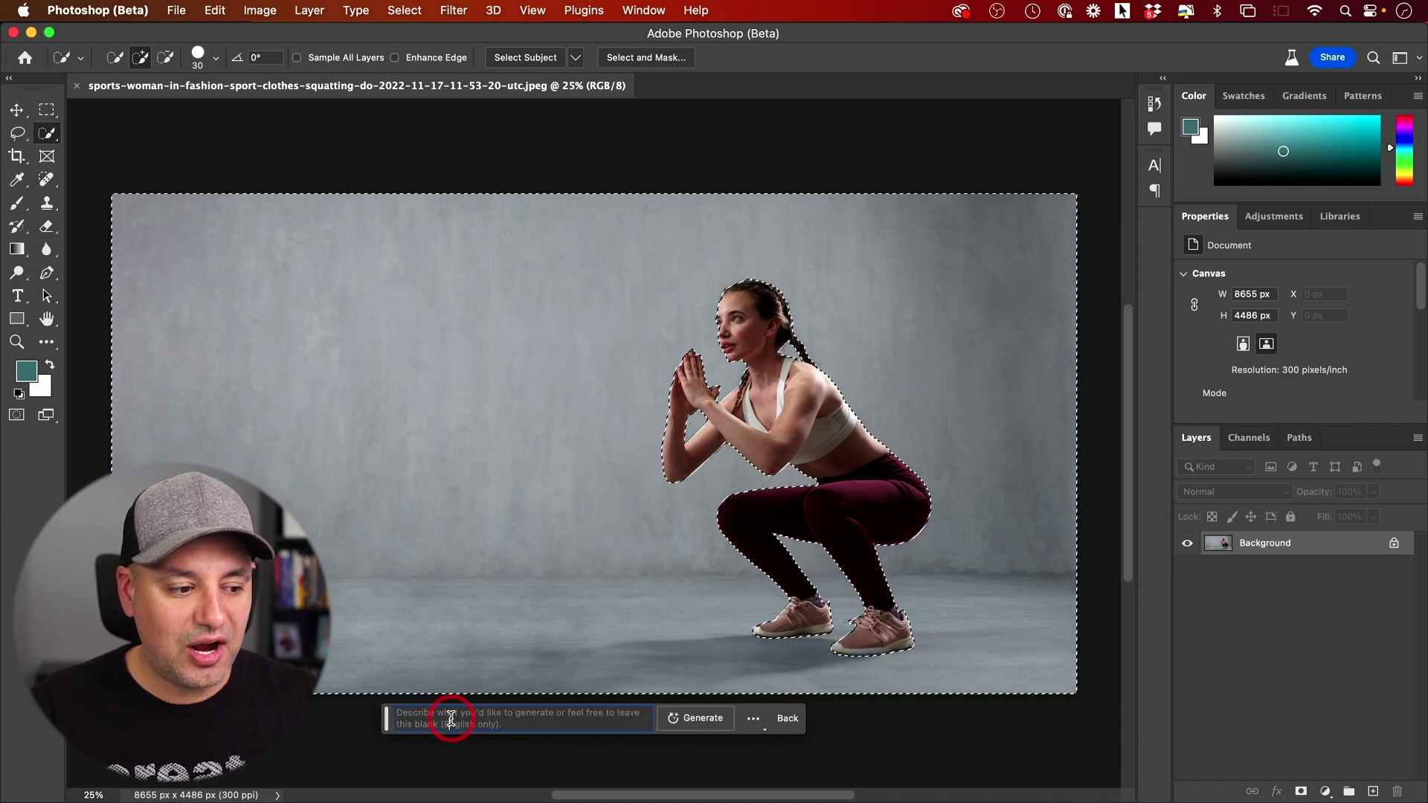
{"action": "left_click", "coordinate": [451, 718]}
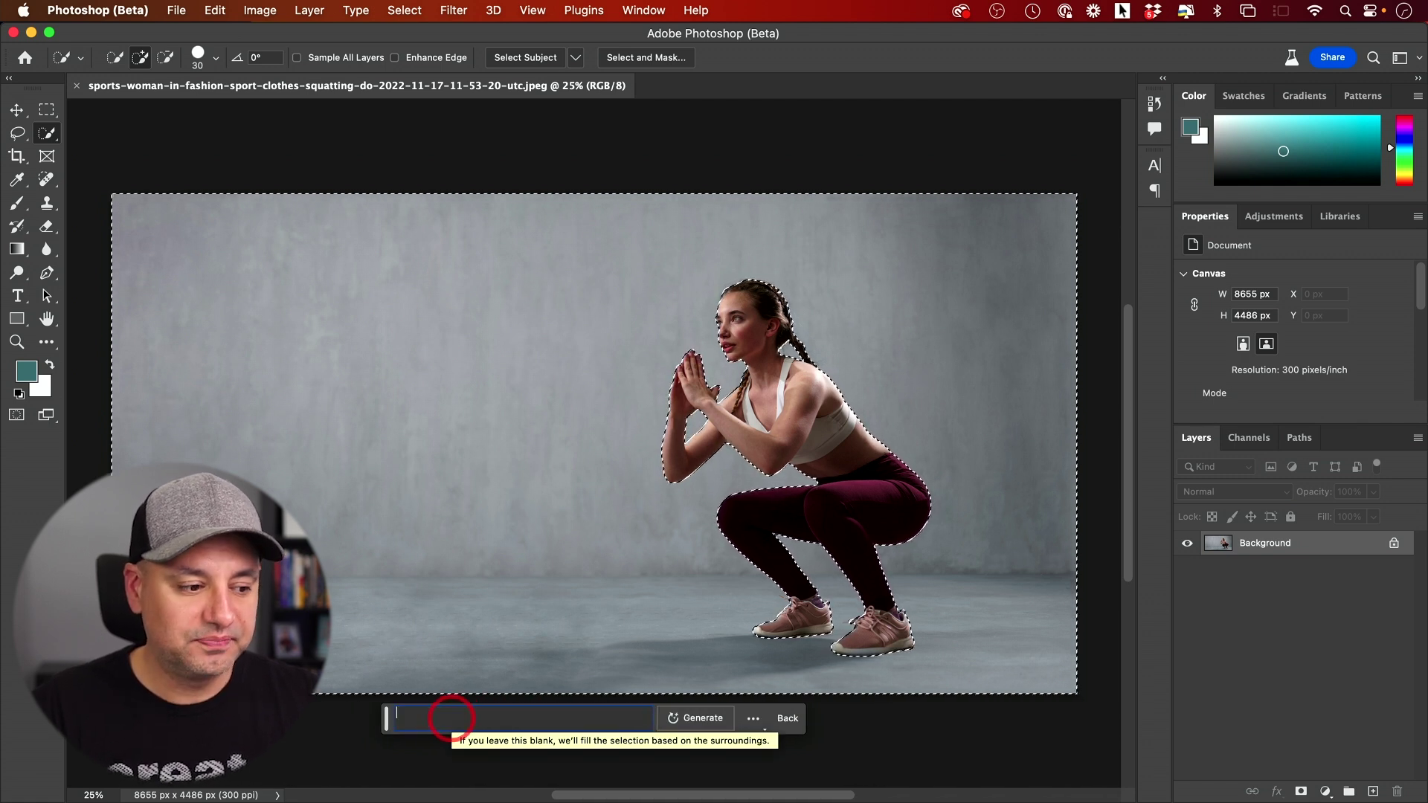
{"action": "type", "text": "gym"}
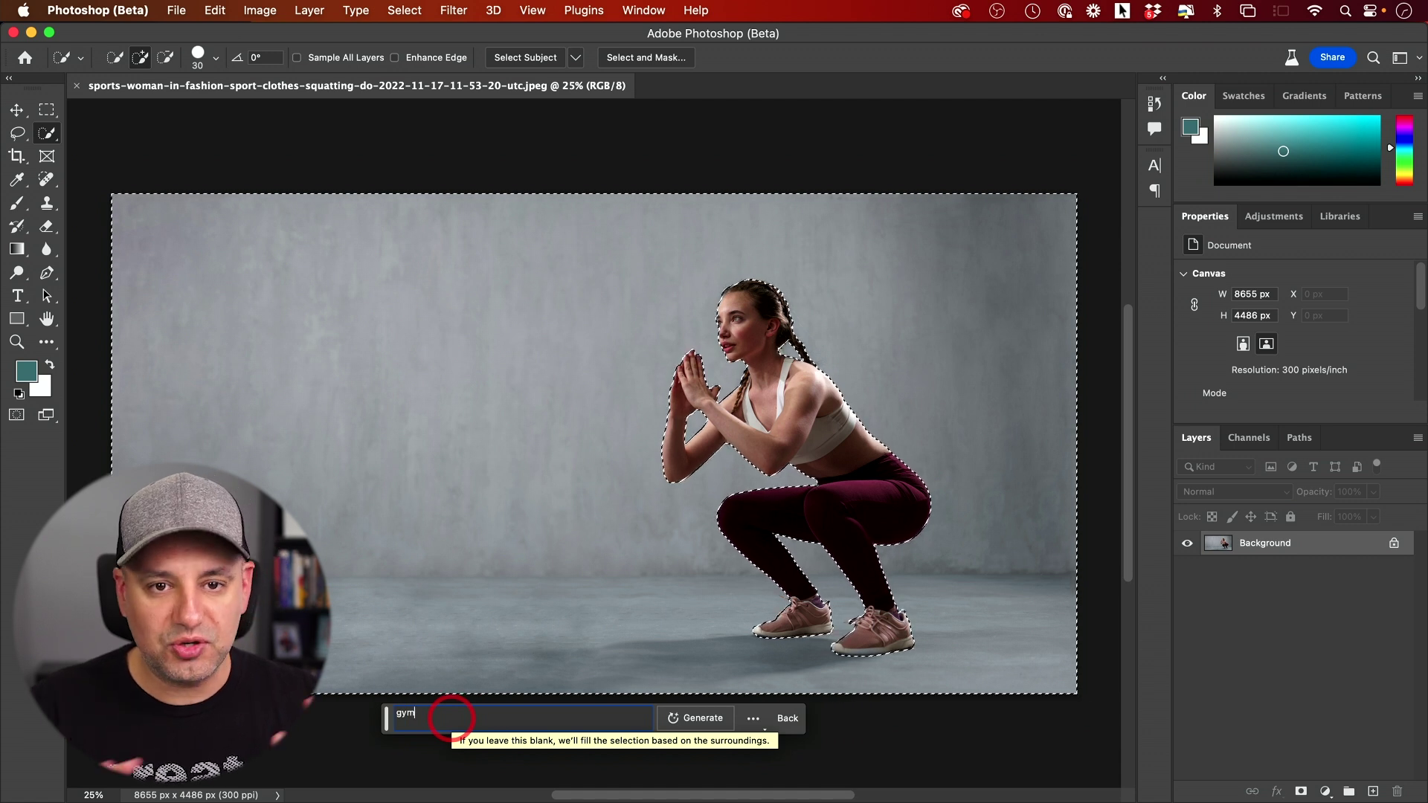
{"action": "left_click", "coordinate": [710, 719]}
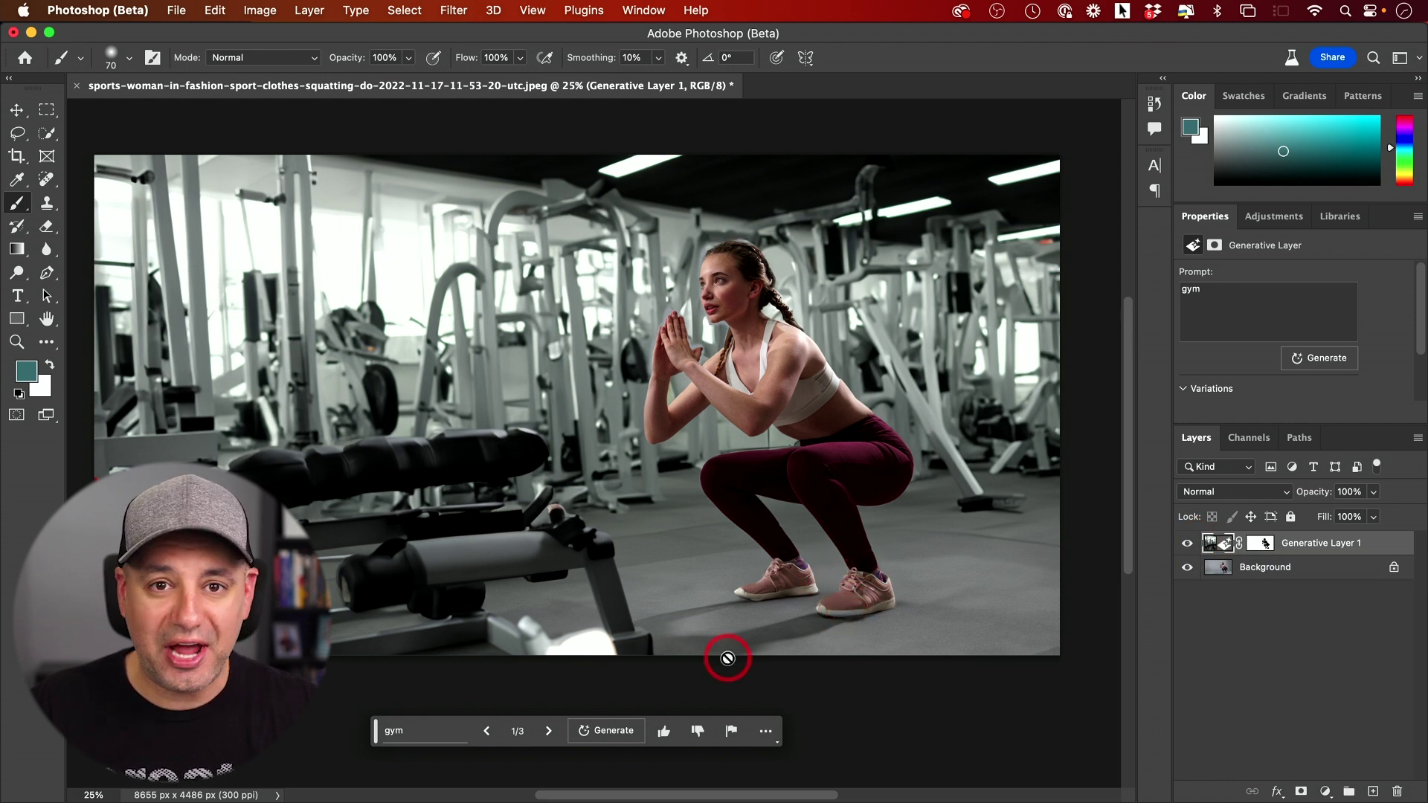
- Generate again from the Properties panel to get a darker weight-room gym variation
{"action": "scroll", "coordinate": [1294, 365], "scroll_direction": "down", "scroll_amount": 2}
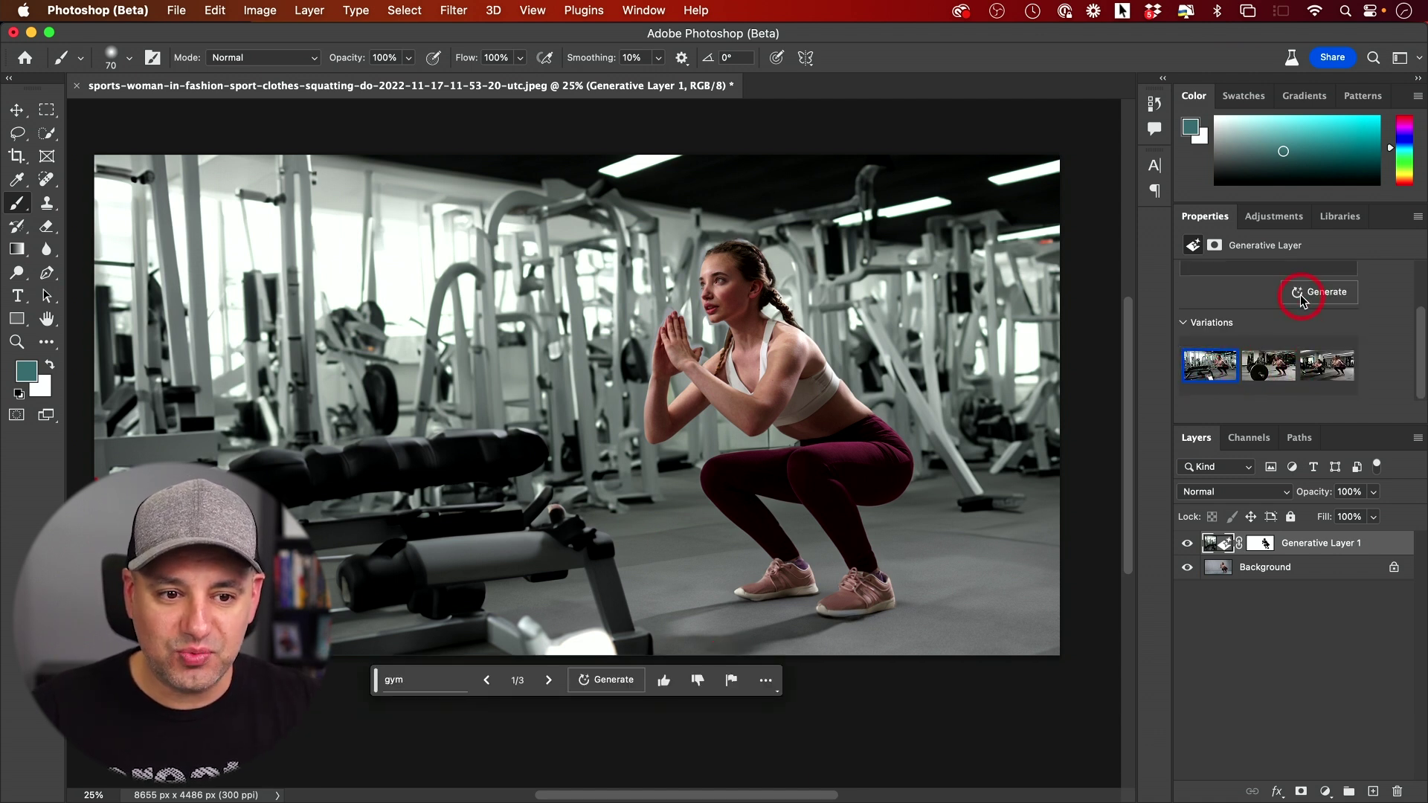
{"action": "scroll", "coordinate": [836, 401], "scroll_direction": "up", "scroll_amount": 2}
{"action": "scroll", "coordinate": [836, 401], "scroll_direction": "right", "scroll_amount": 1}
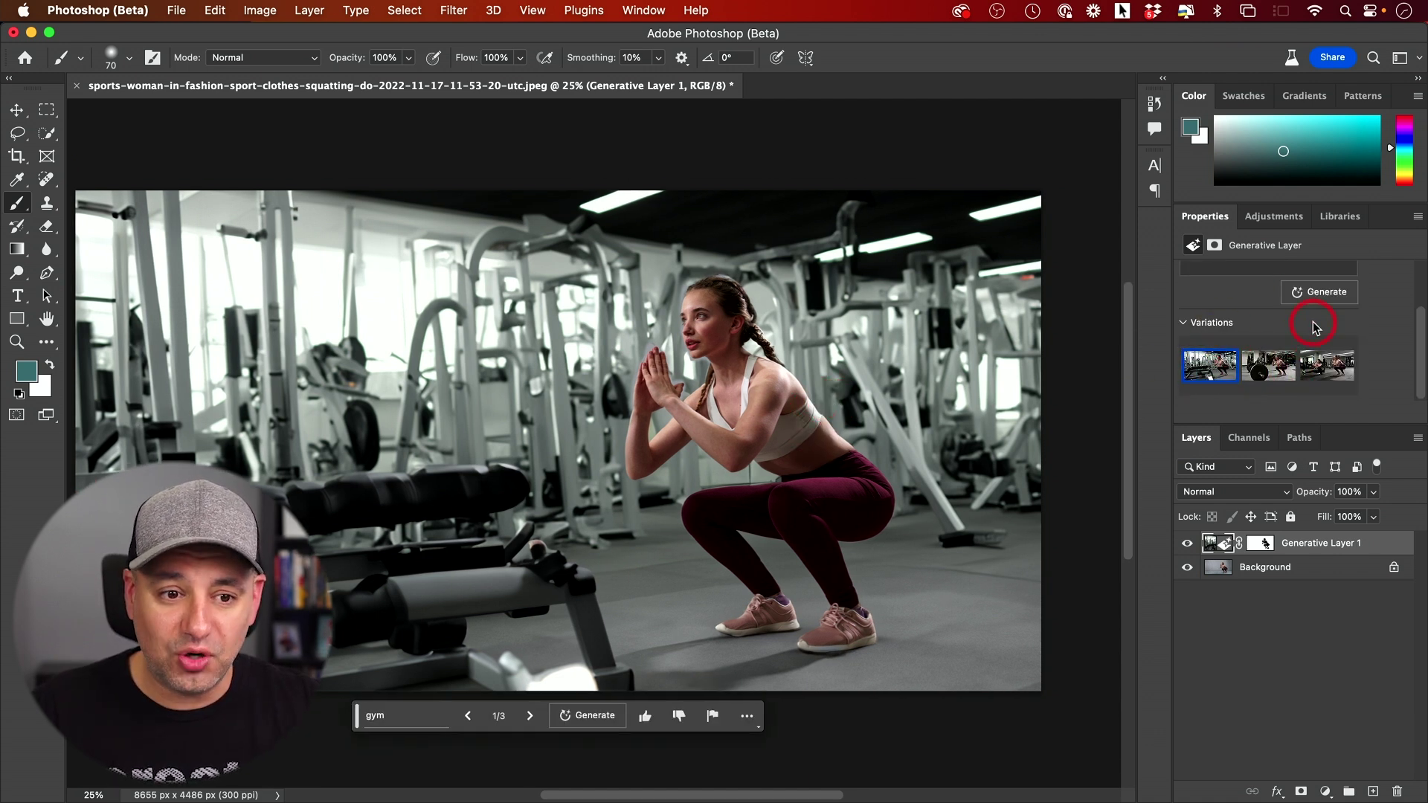
{"action": "left_click", "coordinate": [1327, 296]}
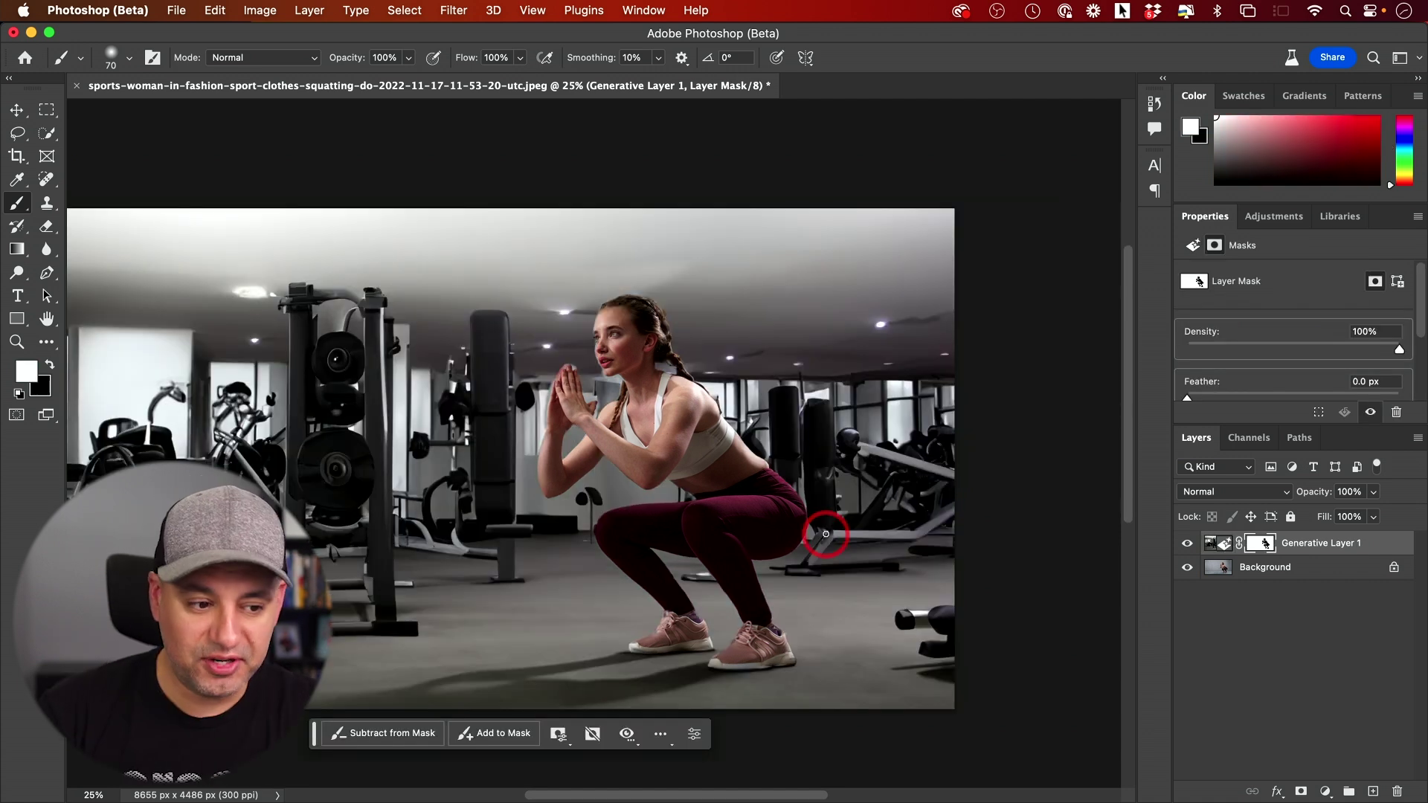
- Zoom in on the sneakers and toggle Generative Layer 1's visibility to compare with the original
{"action": "key", "text": "super+plus"}
{"action": "key", "text": "super+plus"}
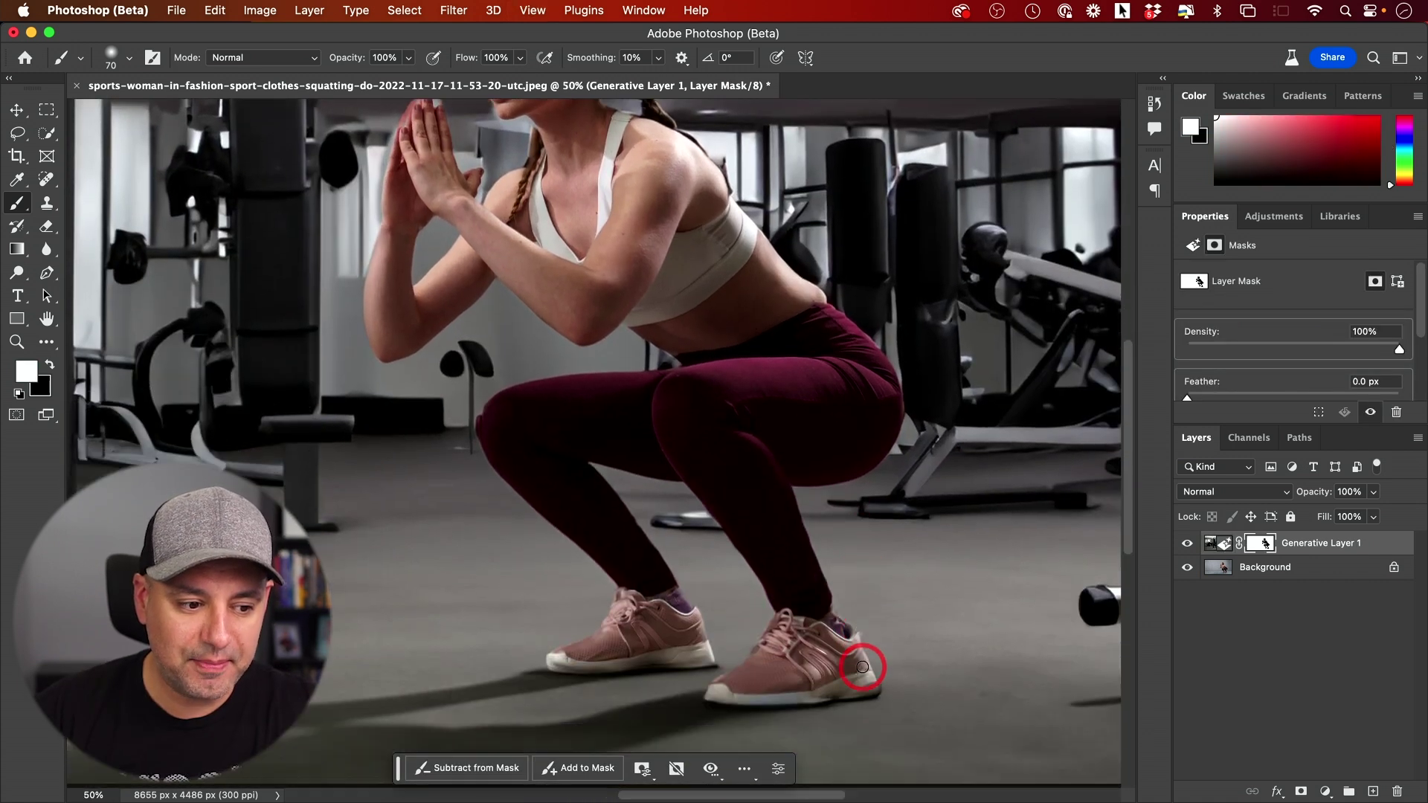
{"action": "scroll", "coordinate": [863, 667], "scroll_direction": "down", "scroll_amount": 3}
{"action": "key", "text": "super+plus"}
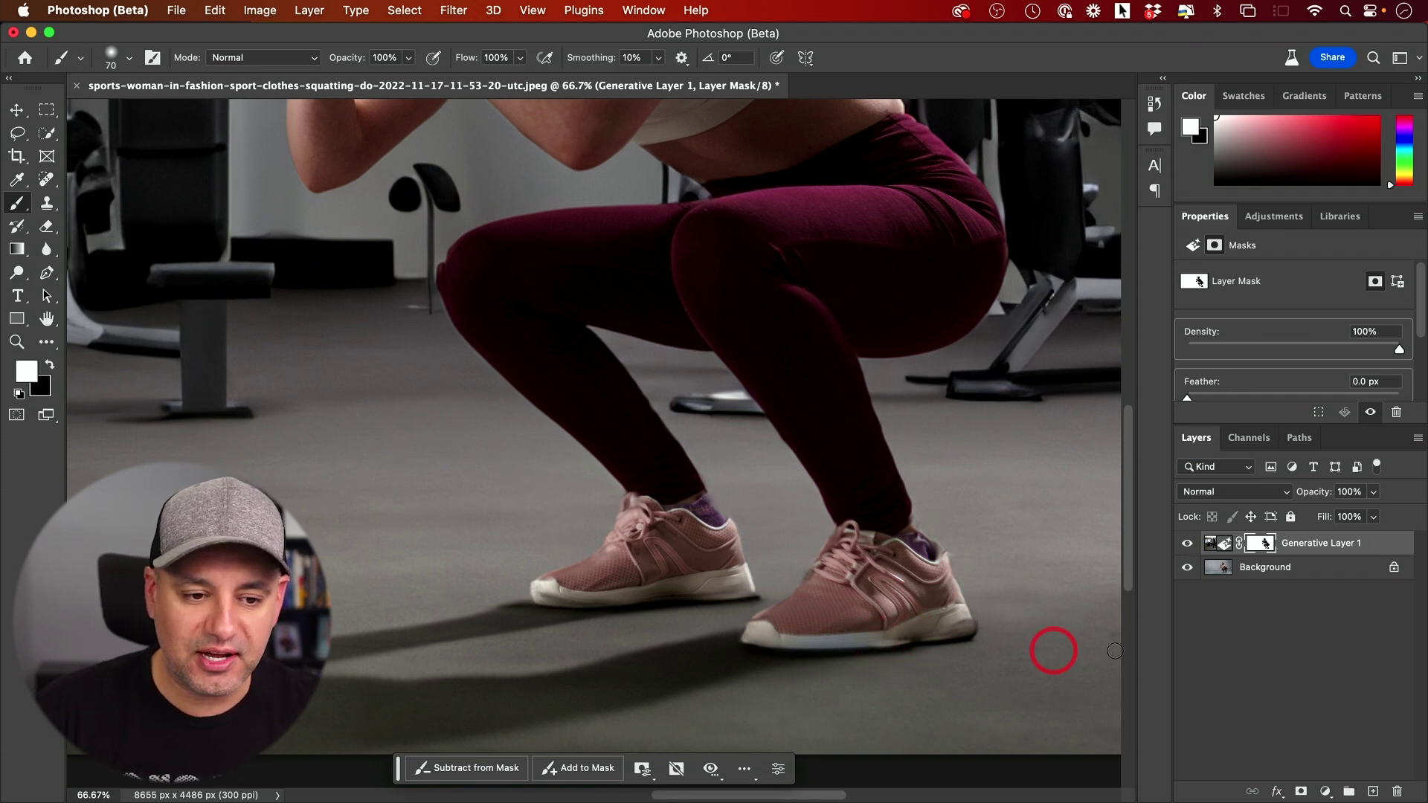
{"action": "left_click", "coordinate": [1210, 549]}
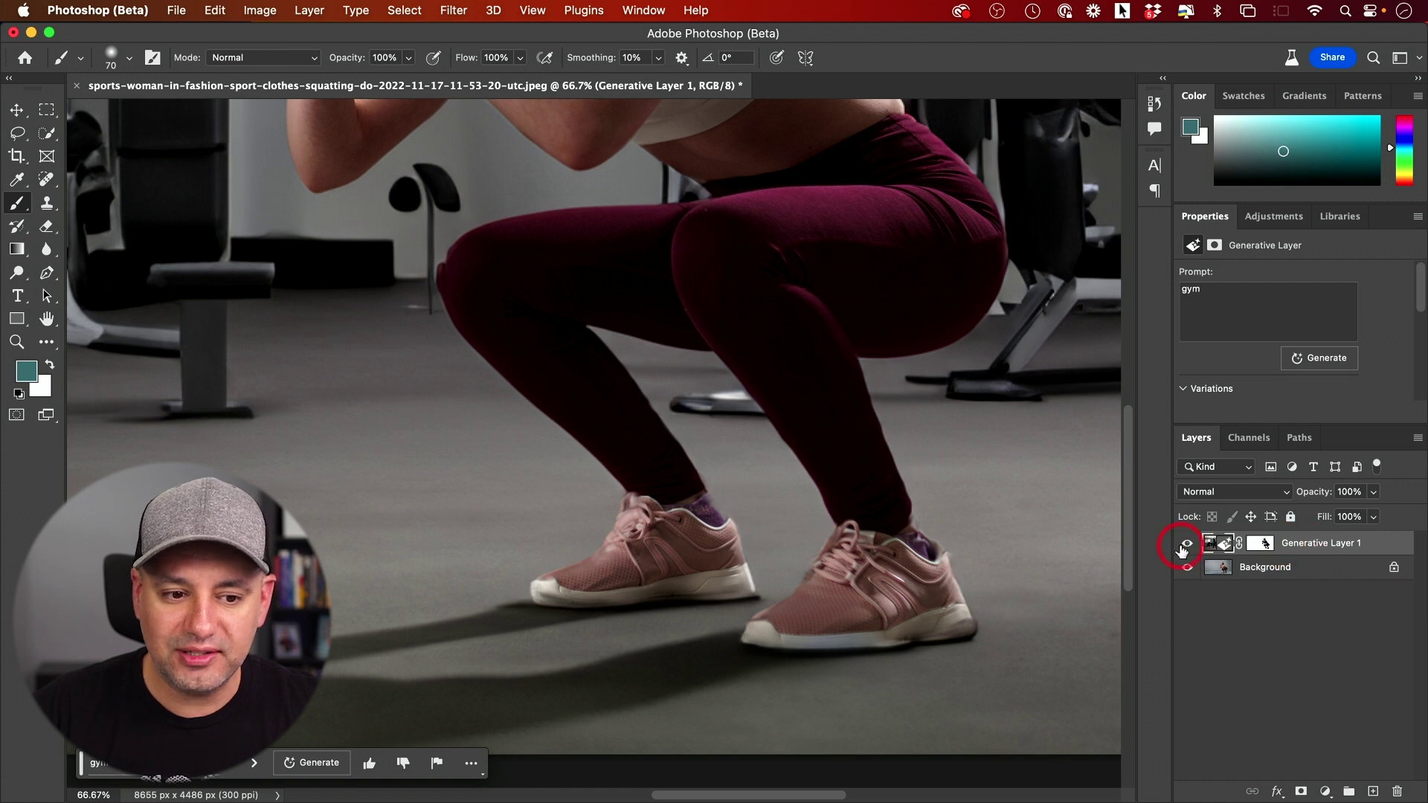
{"action": "left_click", "coordinate": [1188, 547]}
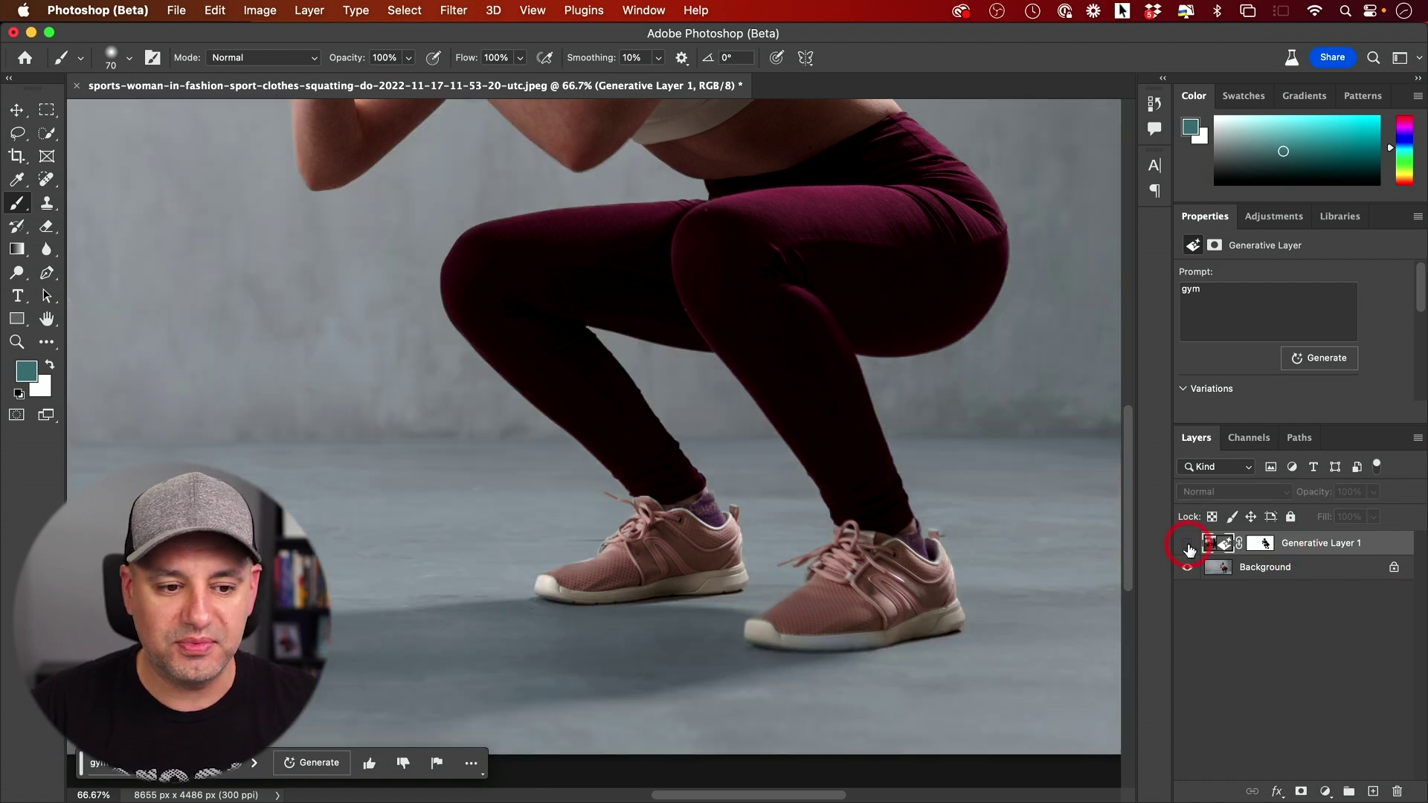
{"action": "left_click", "coordinate": [1188, 547]}
{"action": "left_click", "coordinate": [1188, 547]}
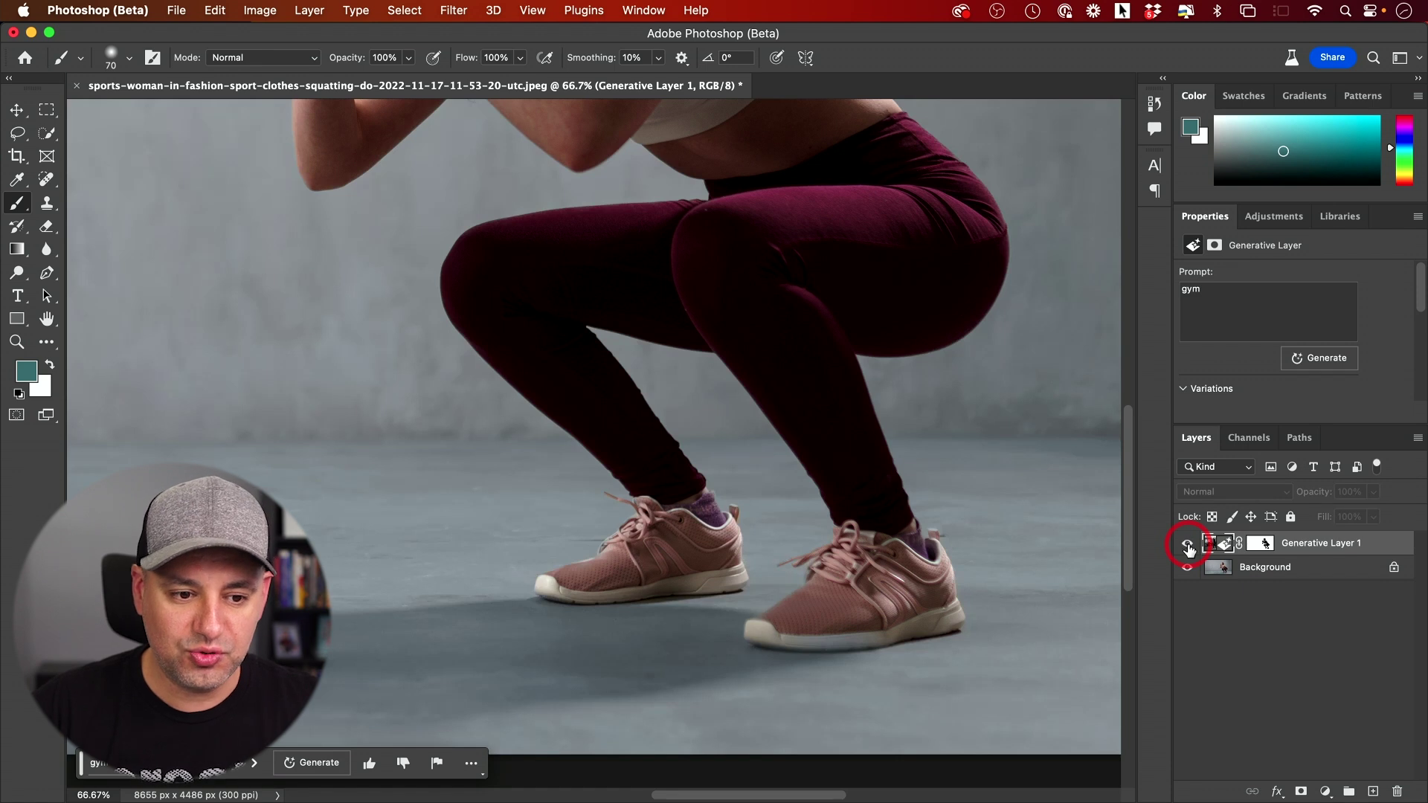
{"action": "left_click", "coordinate": [1188, 547]}
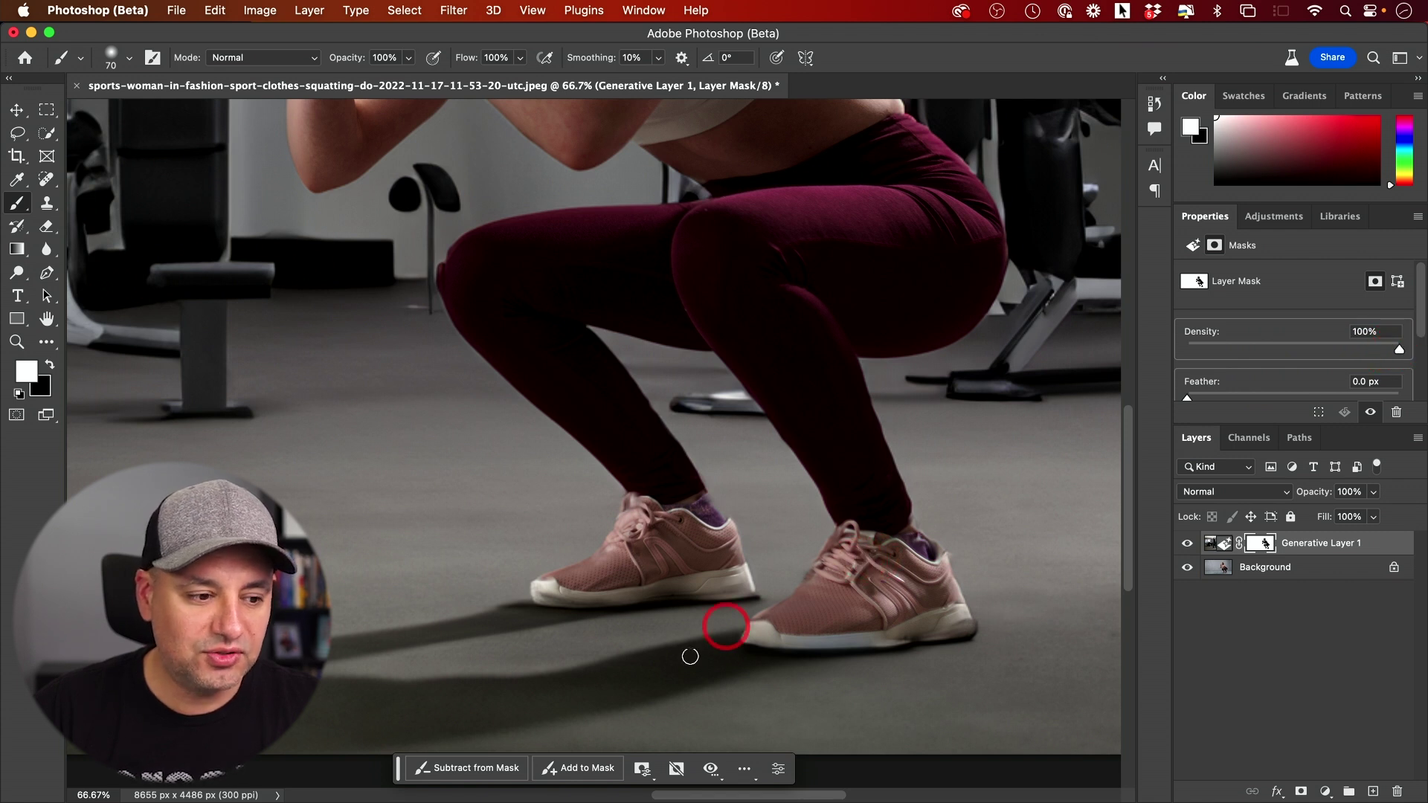
- Brush the layer mask with a smaller brush along the right toe and left sole, then set Subtract mode
{"action": "scroll", "coordinate": [460, 770], "scroll_direction": "right", "scroll_amount": 2}
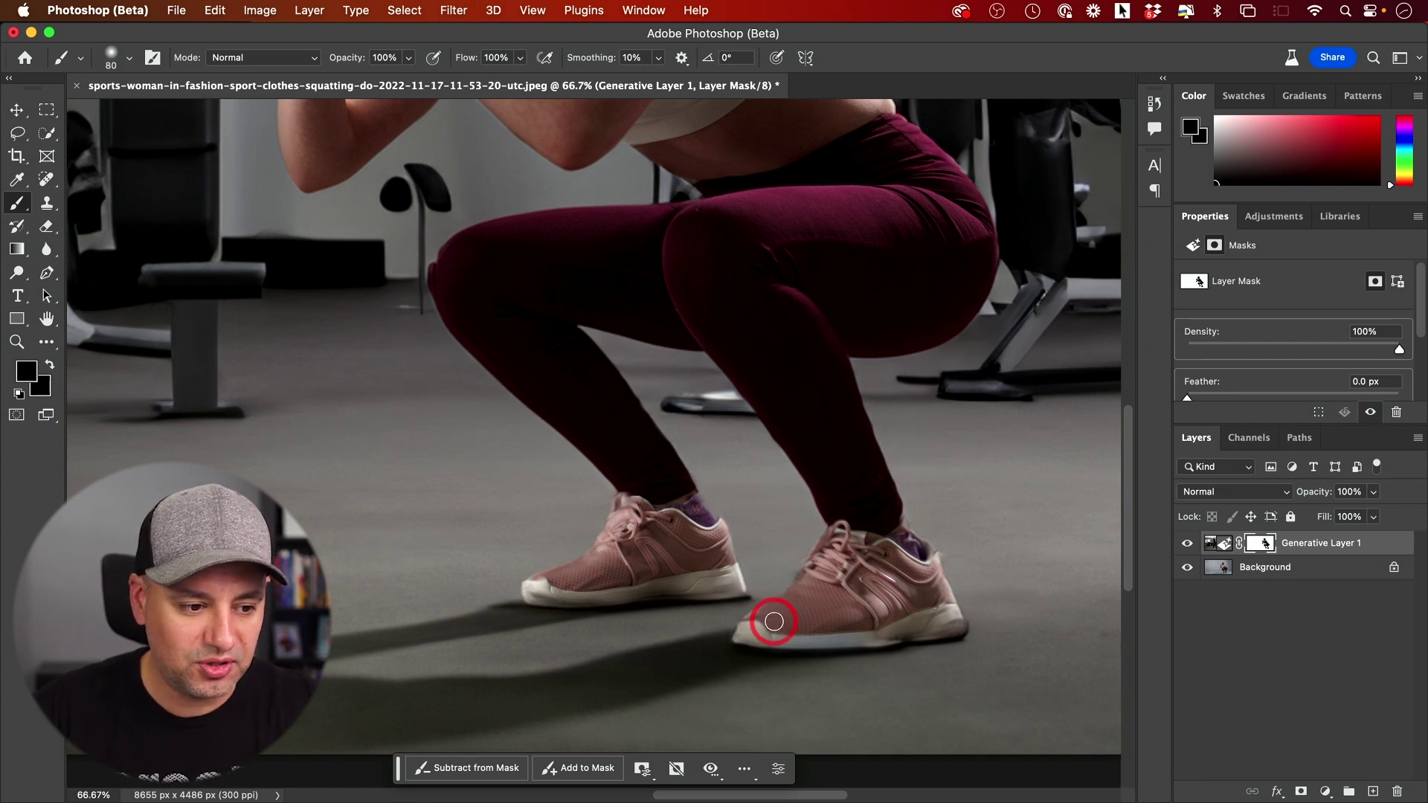
{"action": "key", "text": "bracketleft"}
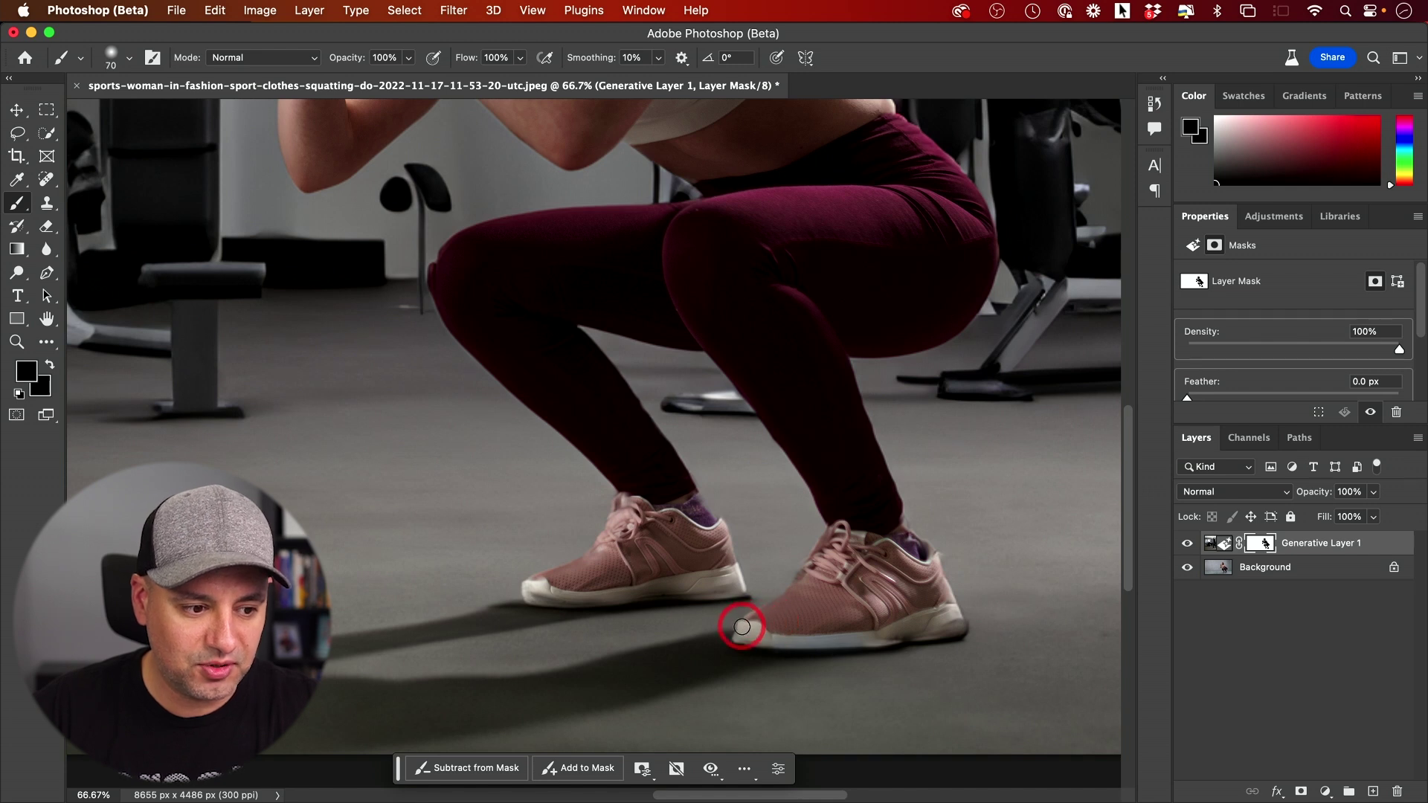
{"action": "mouse_move", "coordinate": [739, 634]}
{"action": "left_mouse_down"}
{"action": "mouse_move", "coordinate": [765, 605]}
{"action": "mouse_move", "coordinate": [759, 632]}
{"action": "mouse_move", "coordinate": [924, 616]}
{"action": "mouse_move", "coordinate": [910, 630]}
{"action": "mouse_move", "coordinate": [943, 615]}
{"action": "mouse_move", "coordinate": [962, 632]}
{"action": "mouse_move", "coordinate": [956, 606]}
{"action": "mouse_move", "coordinate": [956, 623]}
{"action": "mouse_move", "coordinate": [927, 631]}
{"action": "left_mouse_up"}
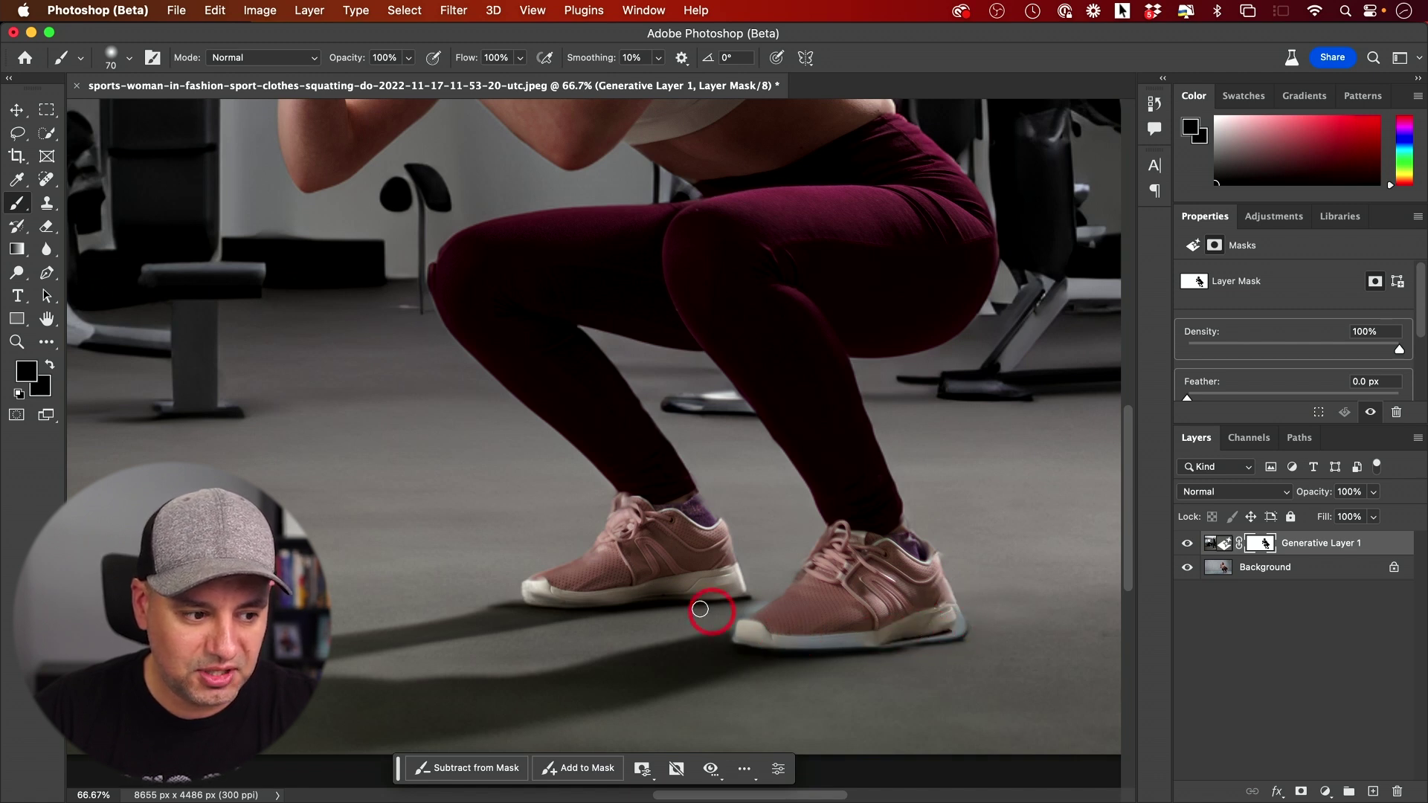
{"action": "mouse_move", "coordinate": [700, 609]}
{"action": "left_mouse_down"}
{"action": "mouse_move", "coordinate": [537, 588]}
{"action": "mouse_move", "coordinate": [555, 575]}
{"action": "mouse_move", "coordinate": [528, 585]}
{"action": "mouse_move", "coordinate": [535, 601]}
{"action": "mouse_move", "coordinate": [612, 597]}
{"action": "mouse_move", "coordinate": [554, 607]}
{"action": "mouse_move", "coordinate": [477, 776]}
{"action": "mouse_move", "coordinate": [529, 594]}
{"action": "mouse_move", "coordinate": [545, 613]}
{"action": "mouse_move", "coordinate": [513, 587]}
{"action": "mouse_move", "coordinate": [558, 607]}
{"action": "mouse_move", "coordinate": [539, 599]}
{"action": "mouse_move", "coordinate": [613, 598]}
{"action": "left_mouse_up"}
{"action": "left_click", "coordinate": [484, 774]}
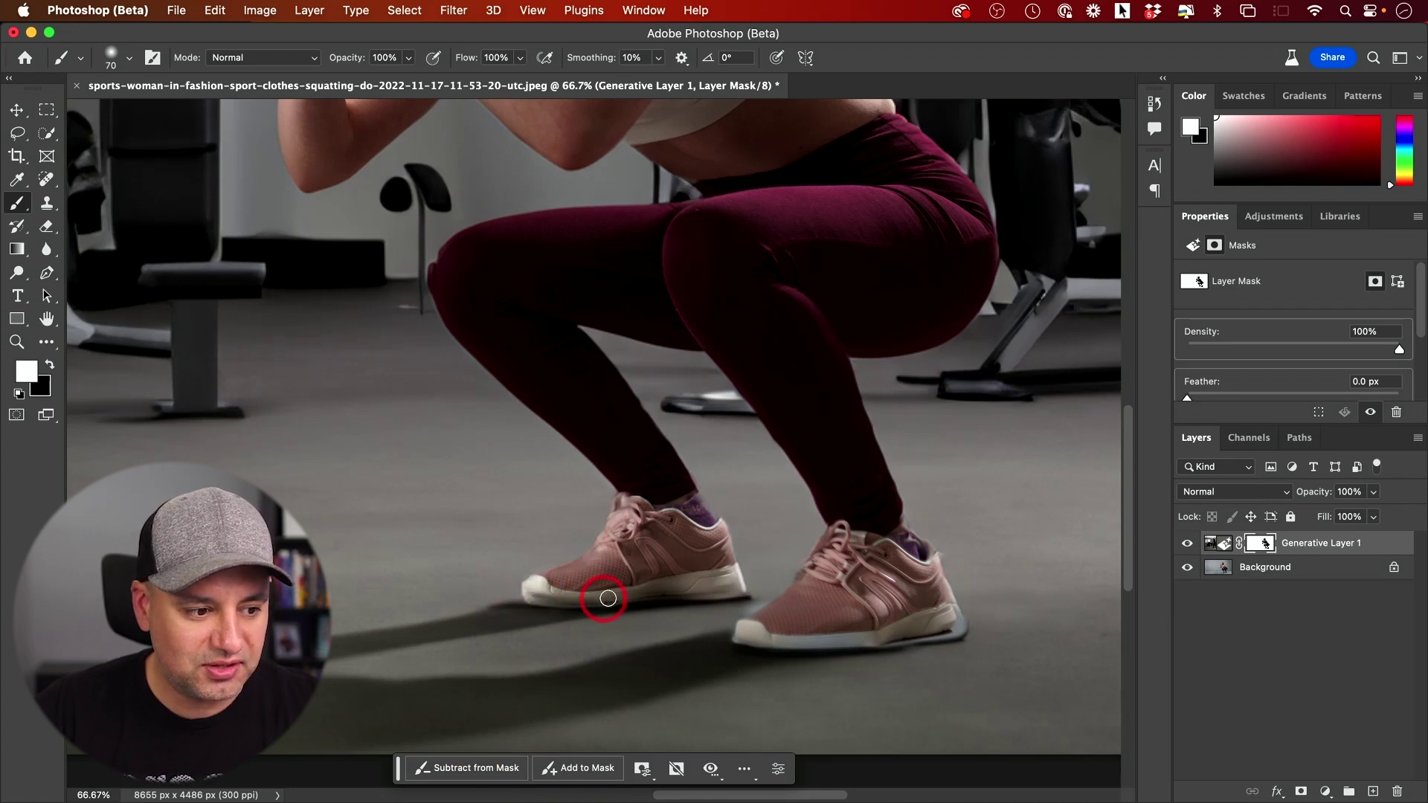
{"action": "scroll", "coordinate": [734, 580], "scroll_direction": "right", "scroll_amount": 2}
{"action": "scroll", "coordinate": [734, 580], "scroll_direction": "right", "scroll_amount": 5}
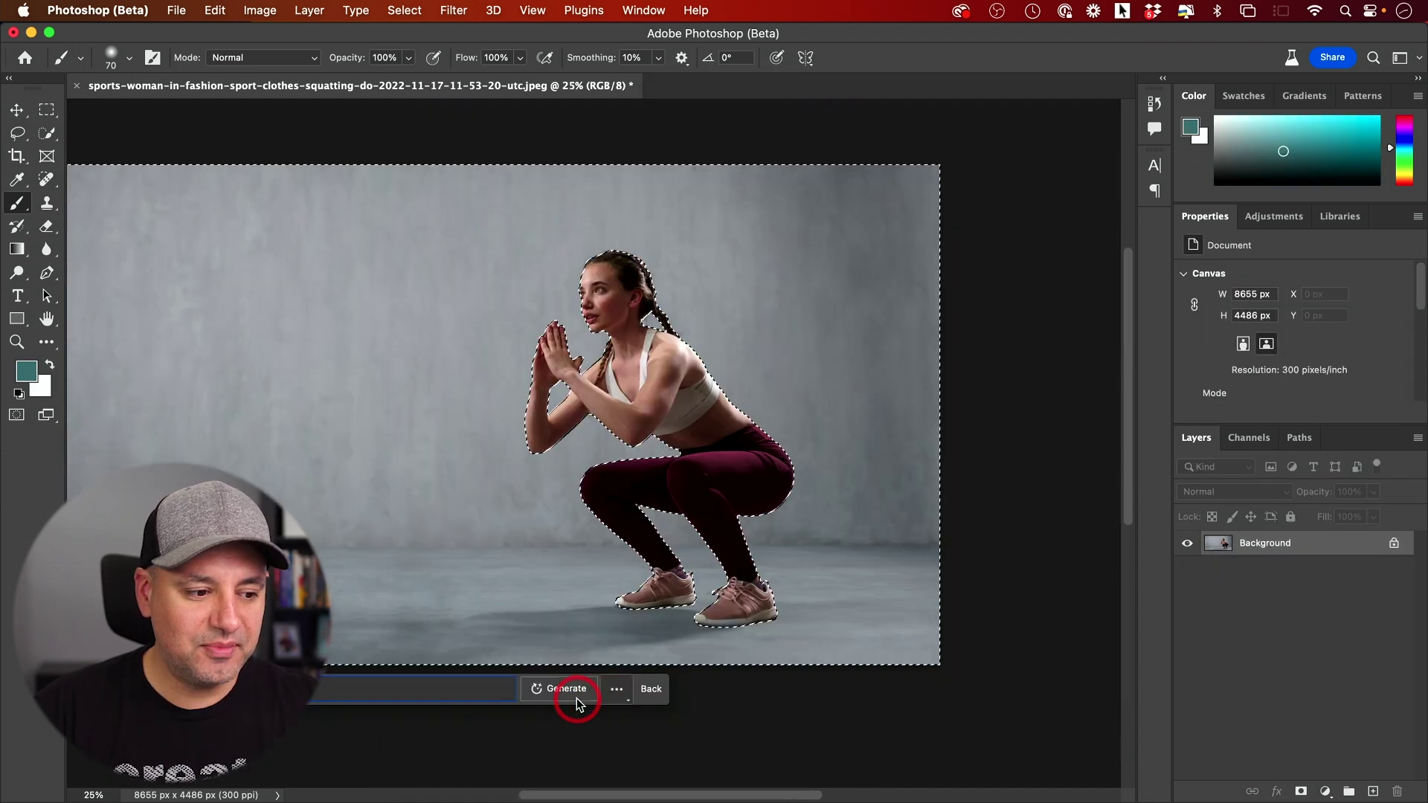
- Run Generative Fill with an empty prompt to get a beach background, then select its mask
{"action": "left_click", "coordinate": [573, 701]}
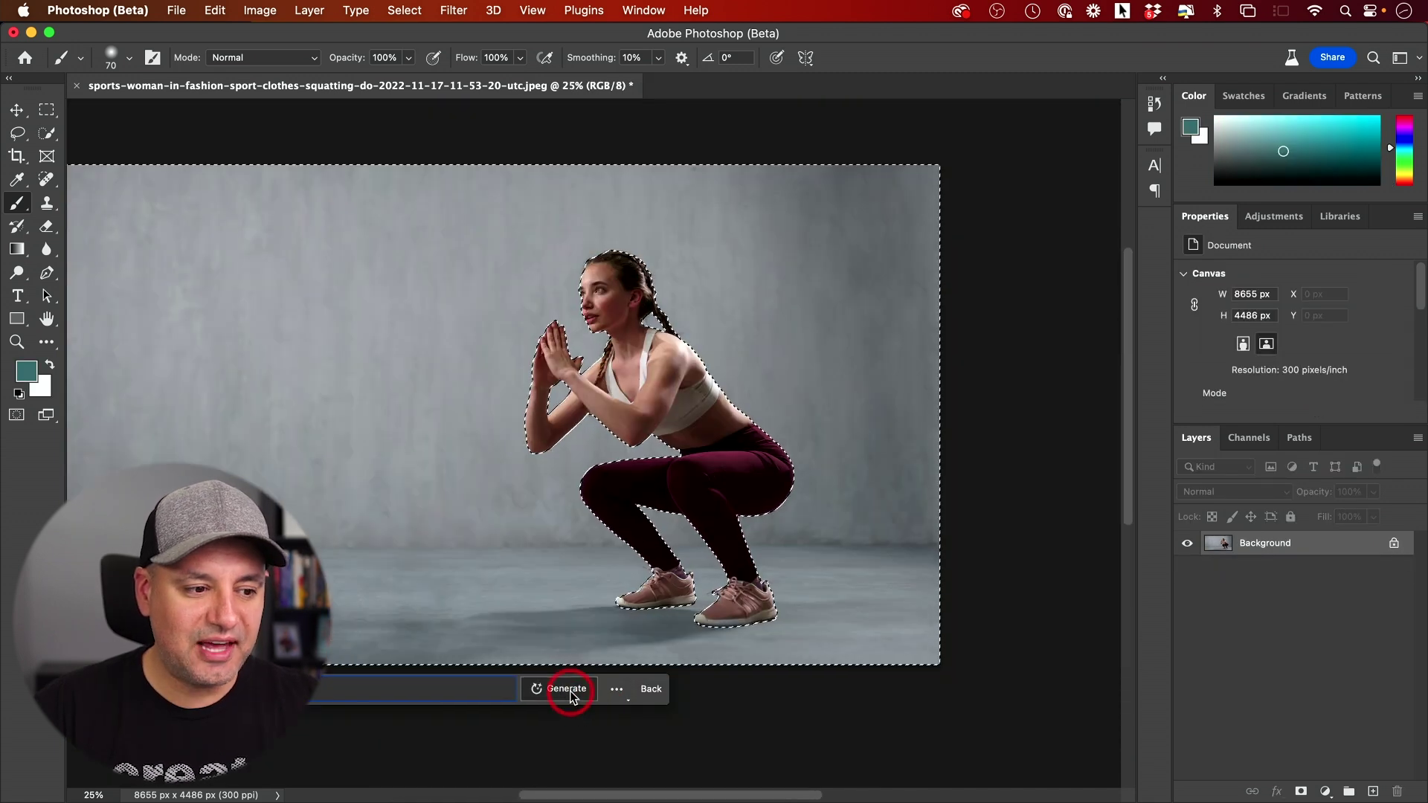
{"action": "left_click", "coordinate": [567, 696]}
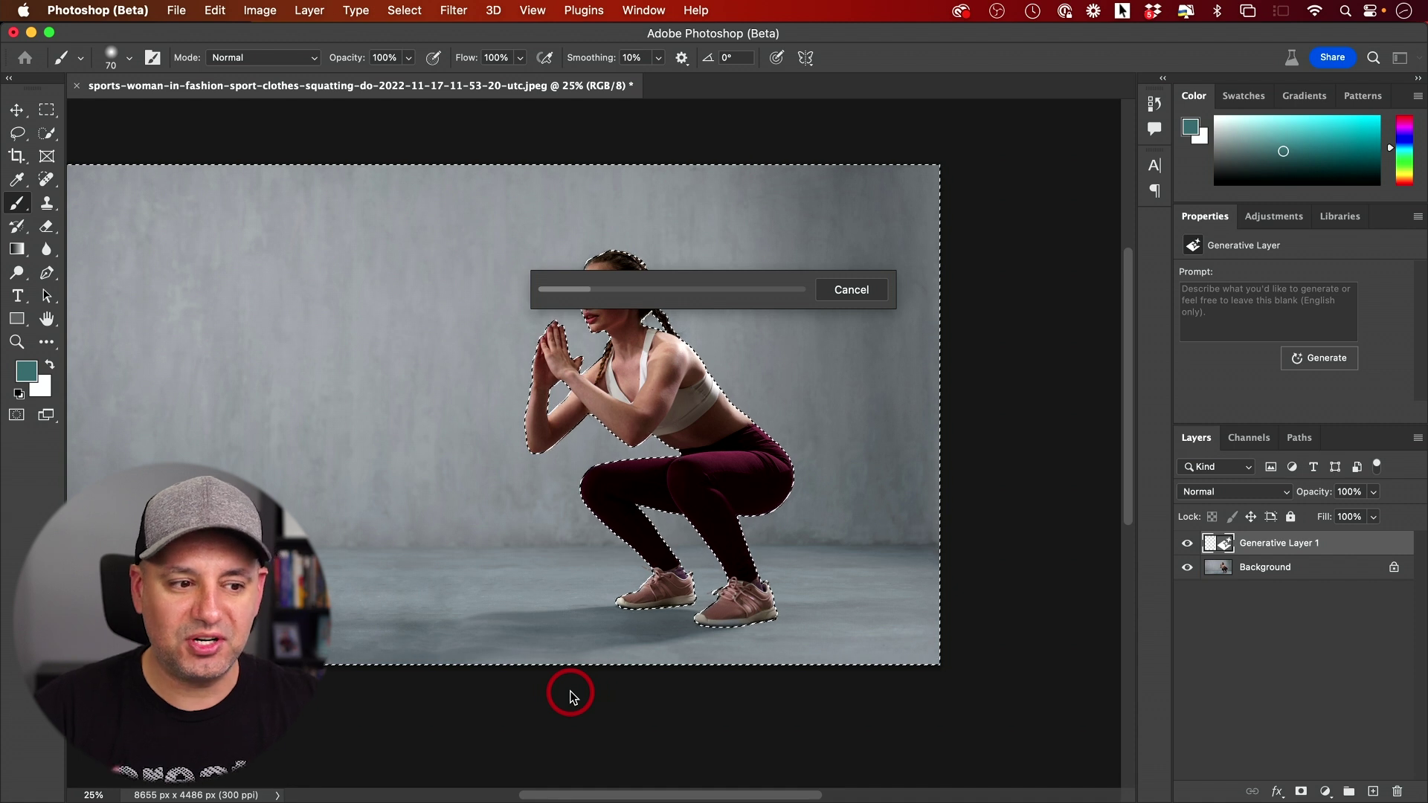
{"action": "left_click", "coordinate": [1262, 544]}
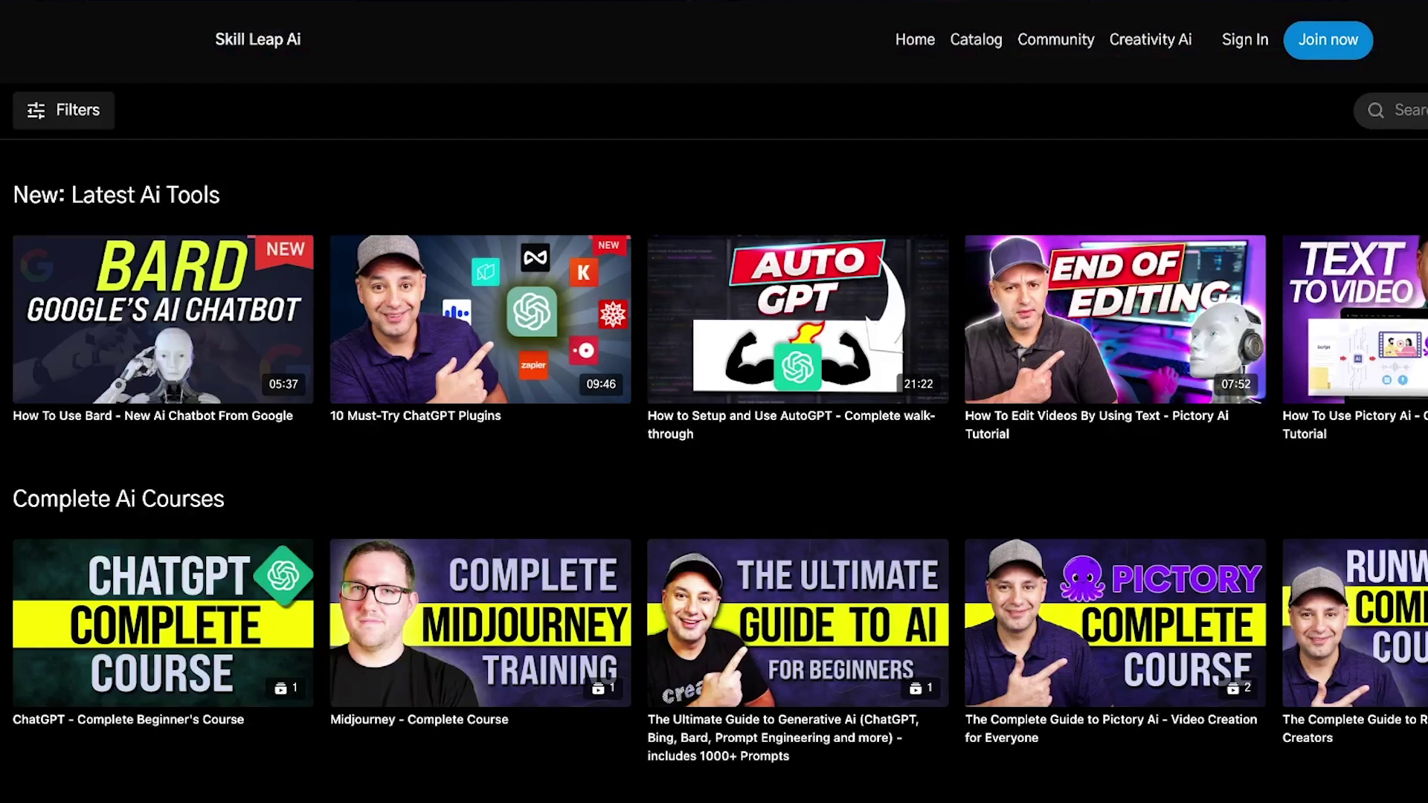
{"action": "scroll", "coordinate": [714, 401], "scroll_direction": "down", "scroll_amount": 2}
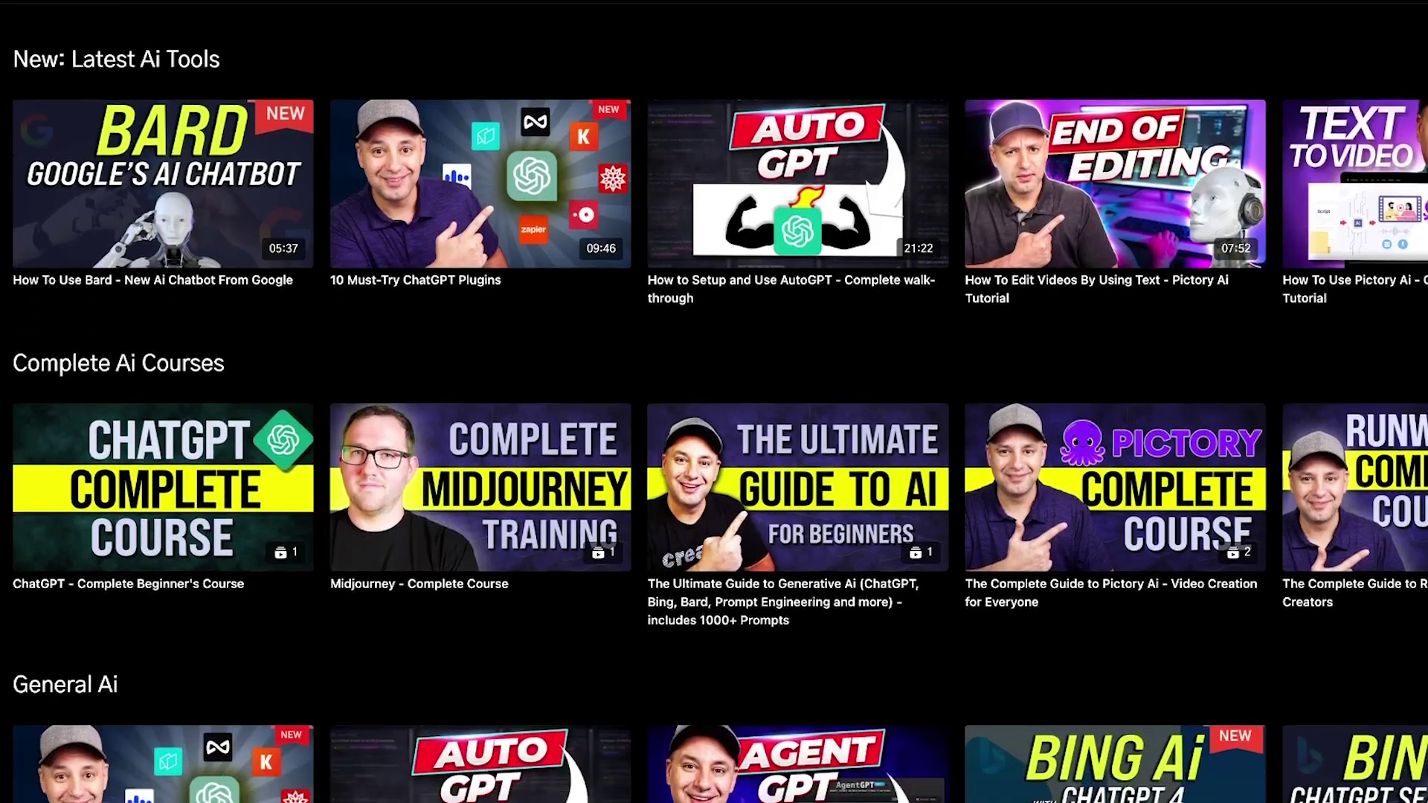
{"action": "scroll", "coordinate": [331, 361], "scroll_direction": "down", "scroll_amount": 2}
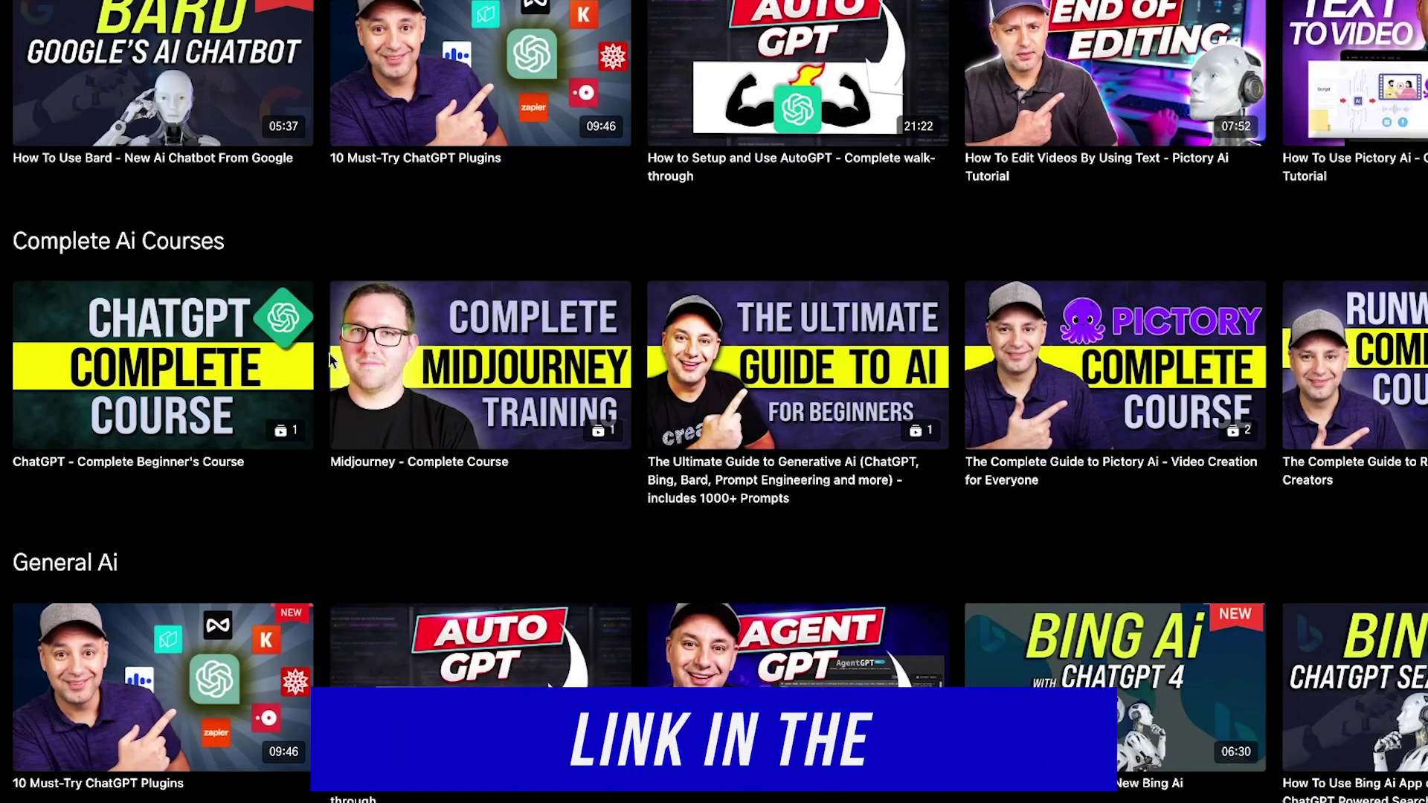